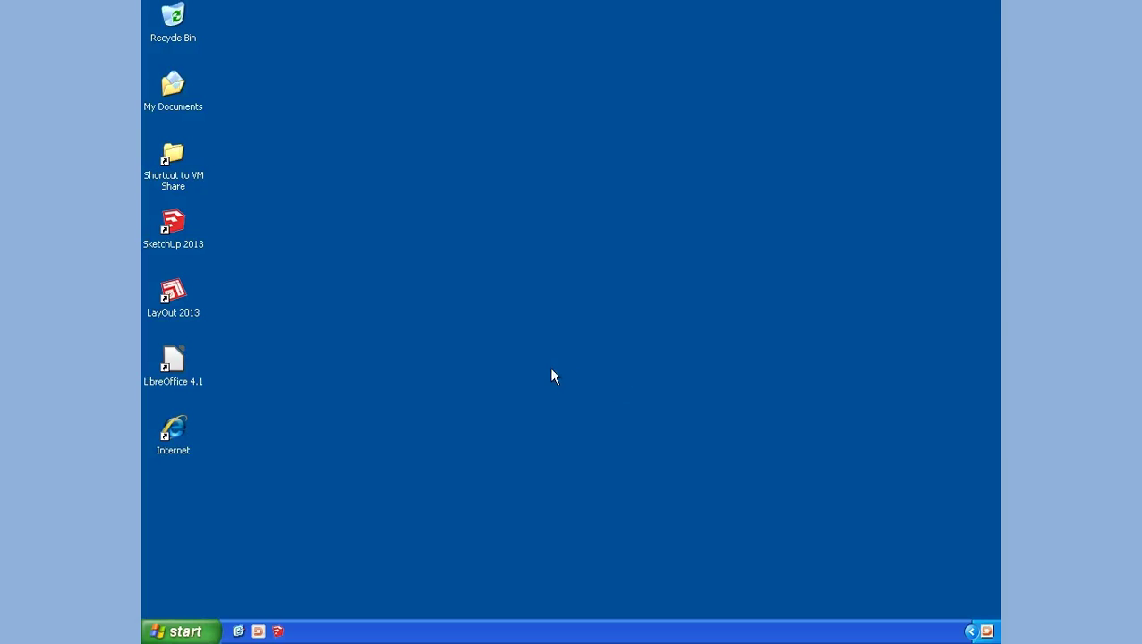
Step: Launch SketchUp 2013, start a new model and open the Components browser
double_click(174, 226)
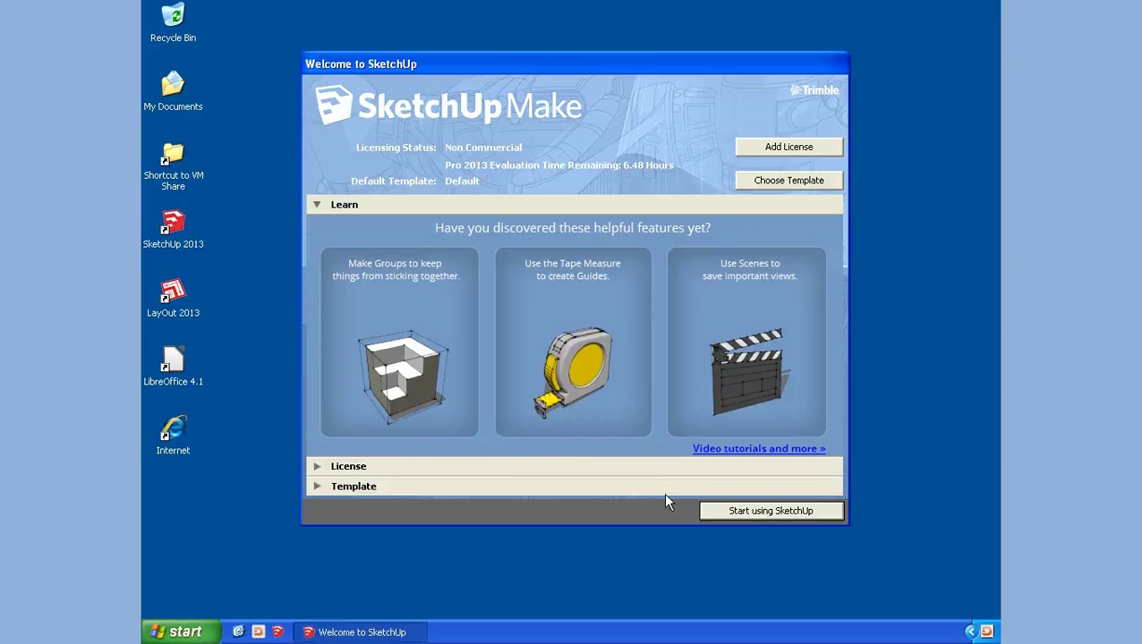
left_click(747, 512)
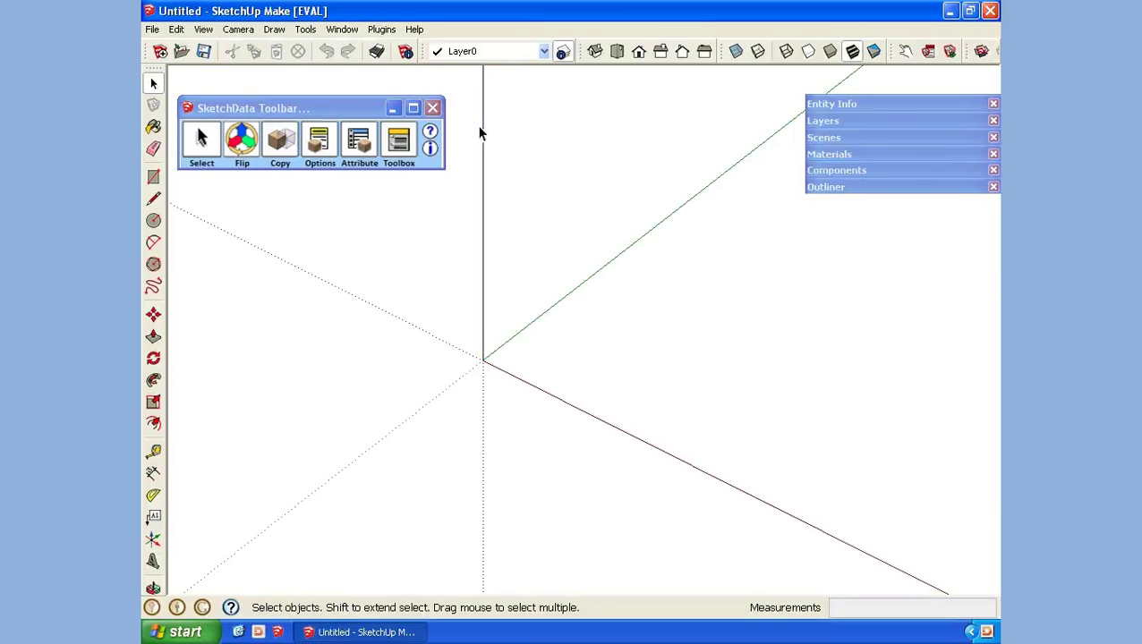
left_click(347, 33)
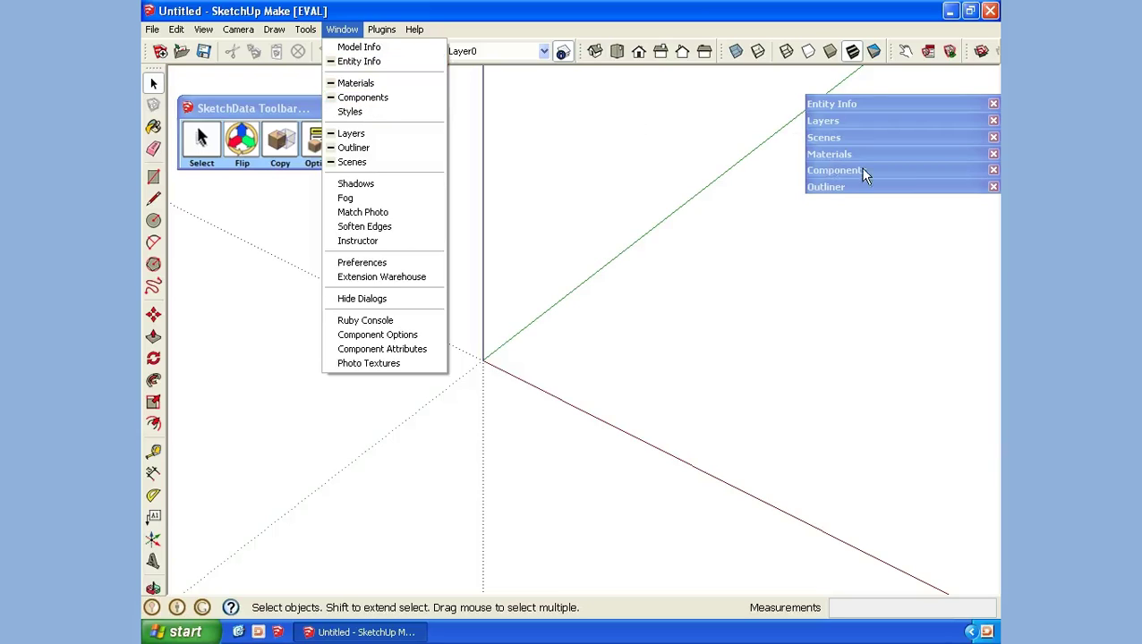
left_click(838, 170)
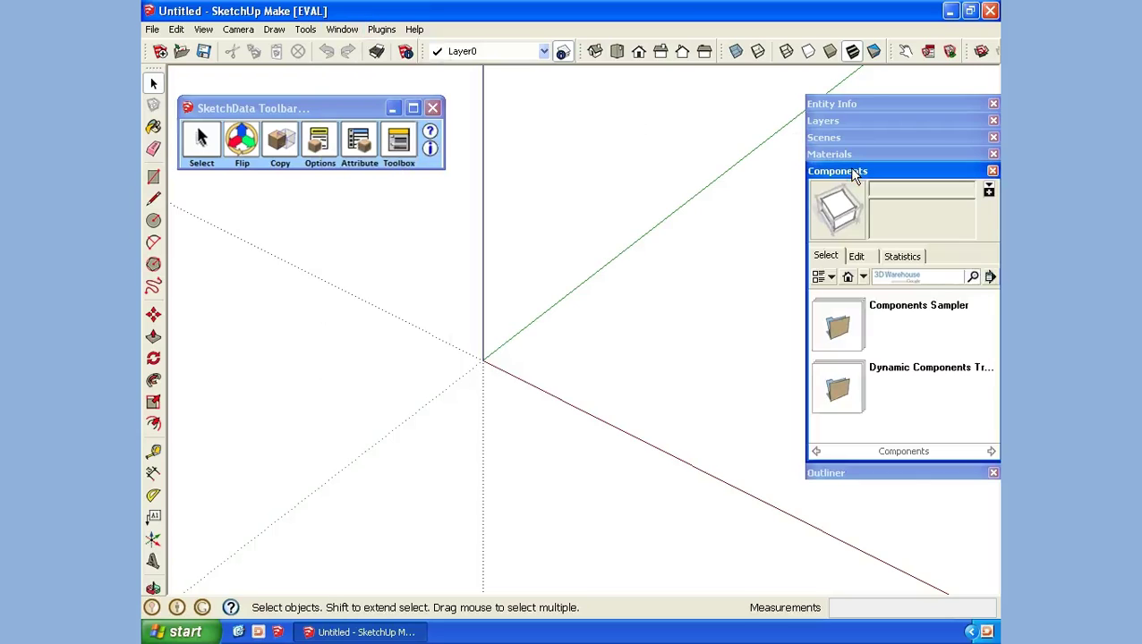
Step: Search the components for 'sketchdata is:collection'
left_click(920, 277)
type("sketchdata is")
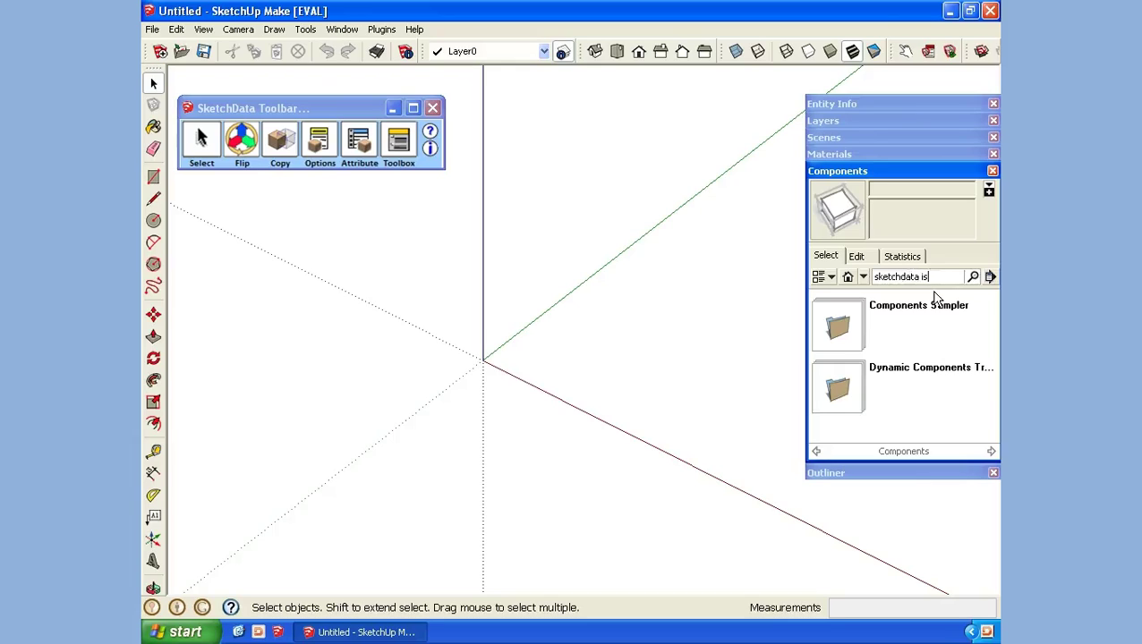
type(":collection")
key("Return")
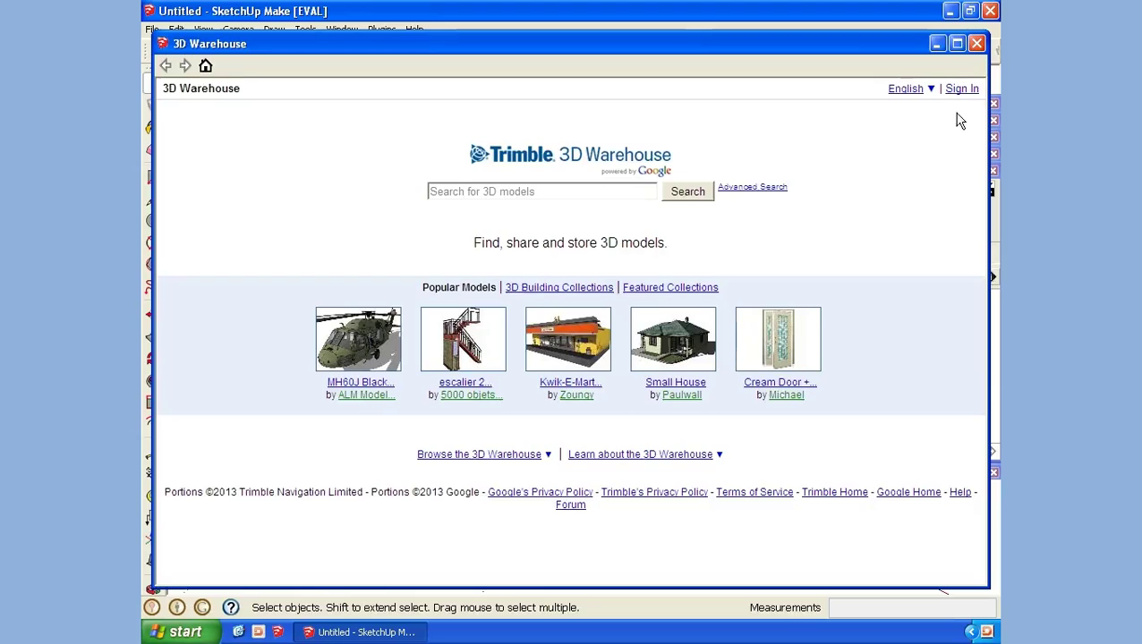
Step: Reopen 3D Warehouse, sign in with the Google account's e-mail and password, and grant SketchUp access
left_click(976, 43)
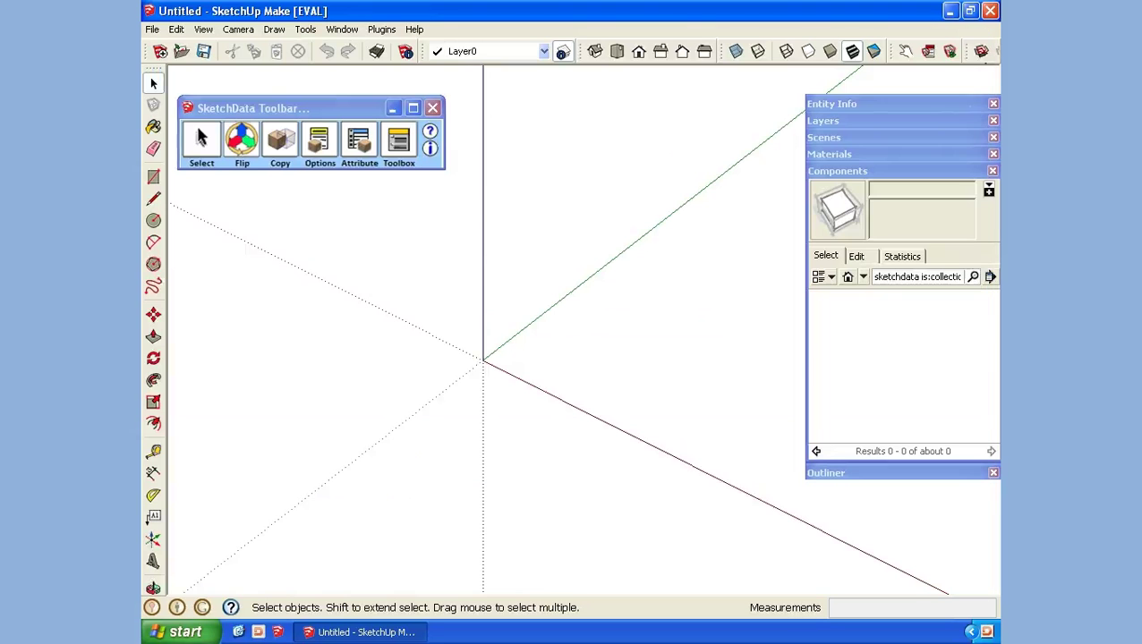
left_click(981, 52)
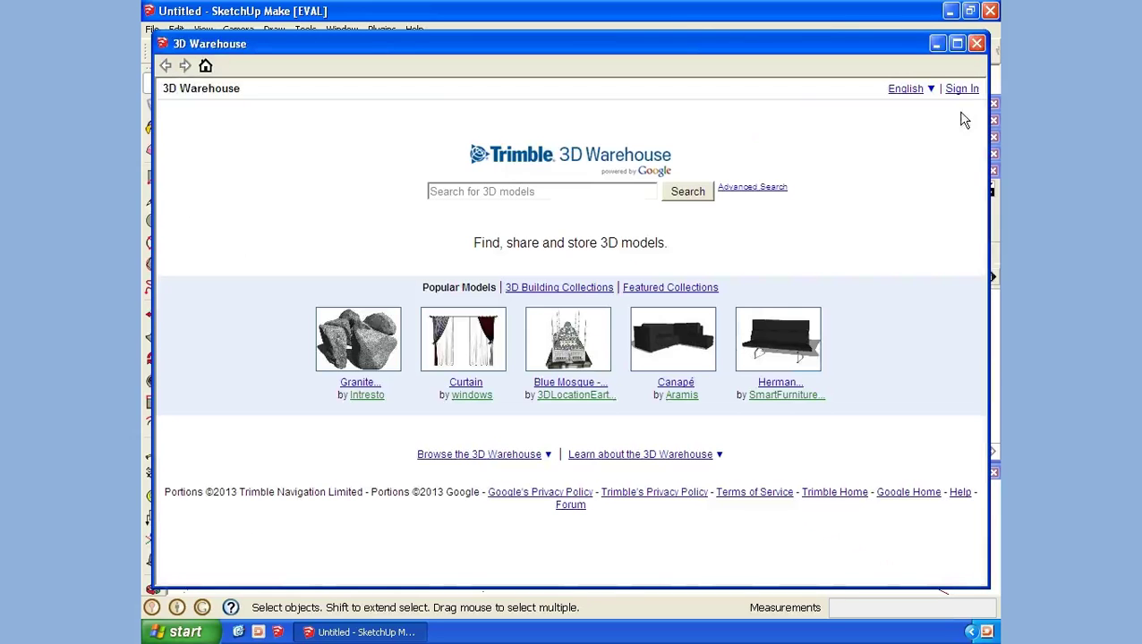
left_click(966, 95)
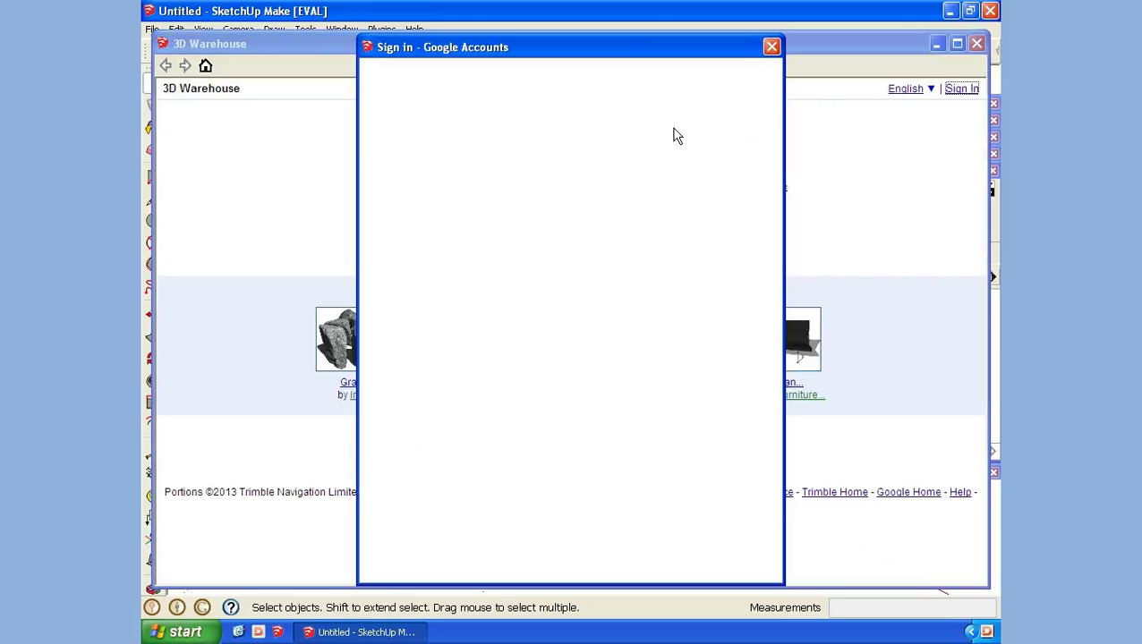
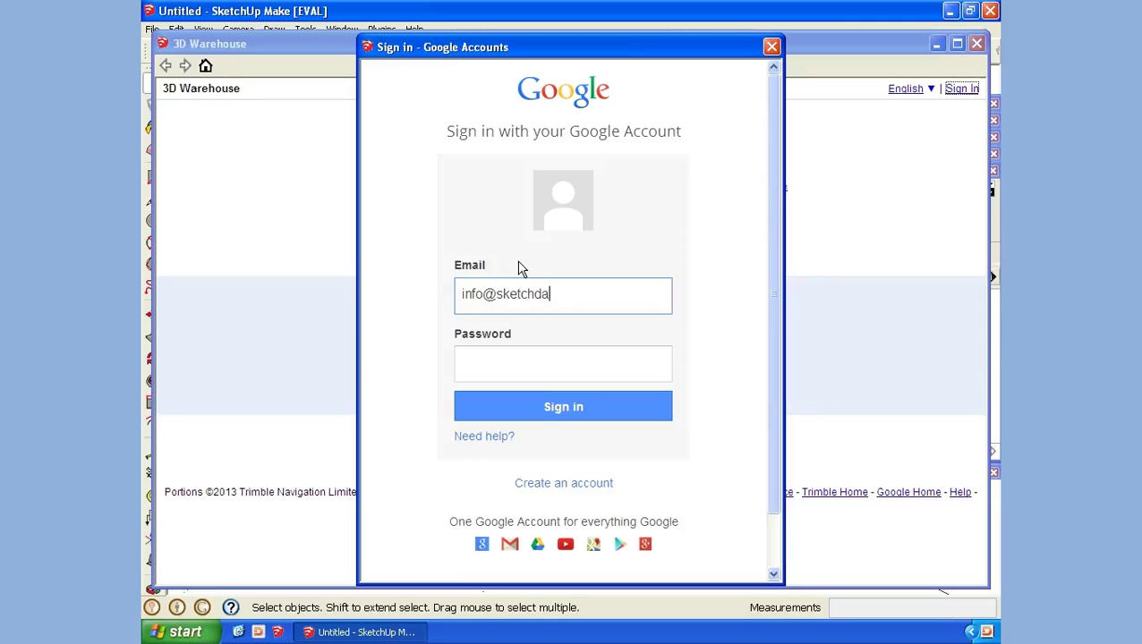
key("Tab")
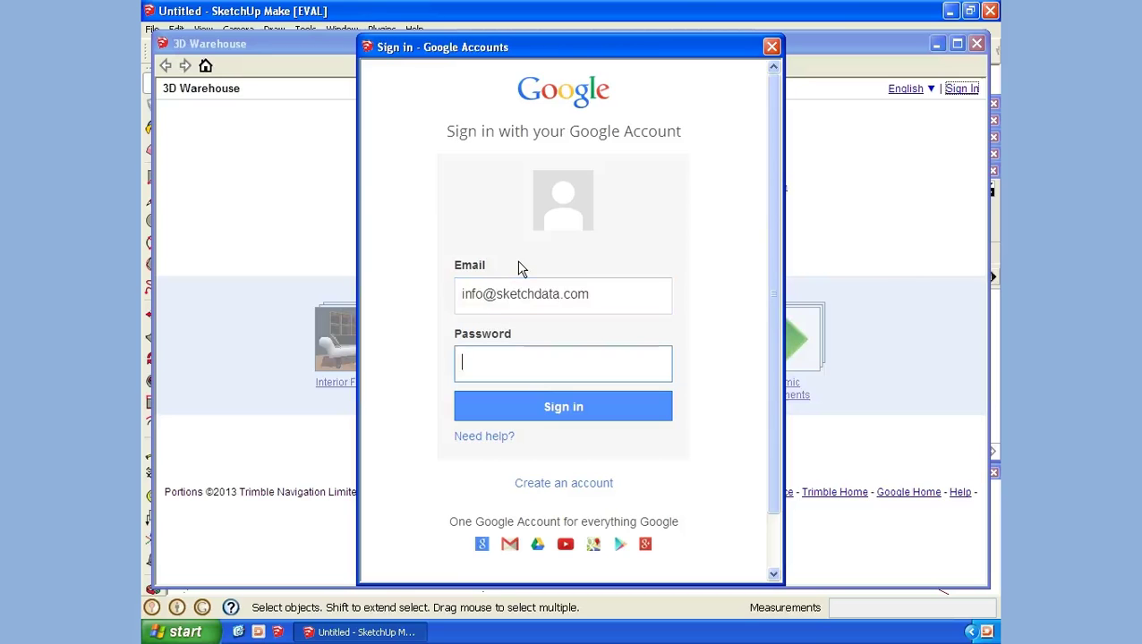
type("•••••••••••")
key("Return")
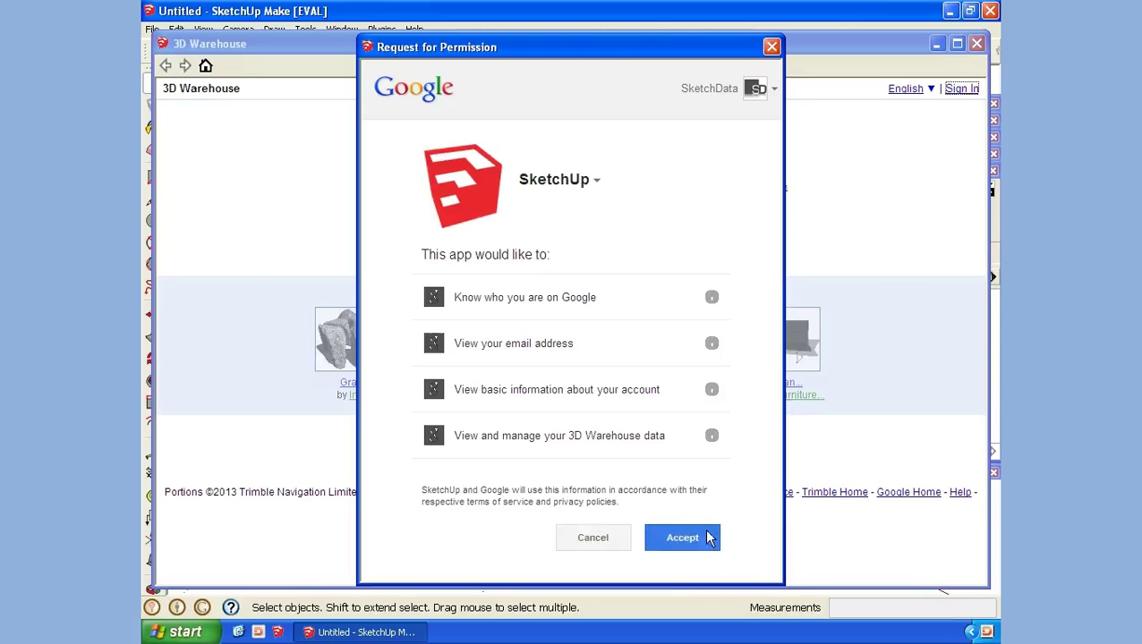
left_click(703, 537)
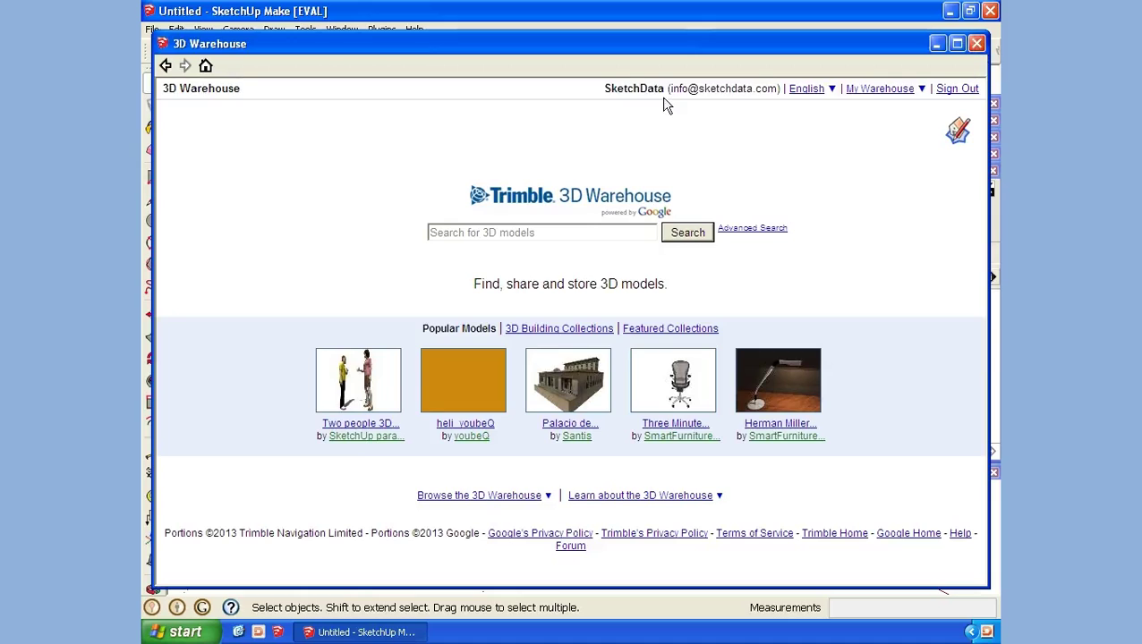
Step: Open the SketchData Cabinets - Base collection and place the B1D1D cabinet at the origin
left_click(976, 43)
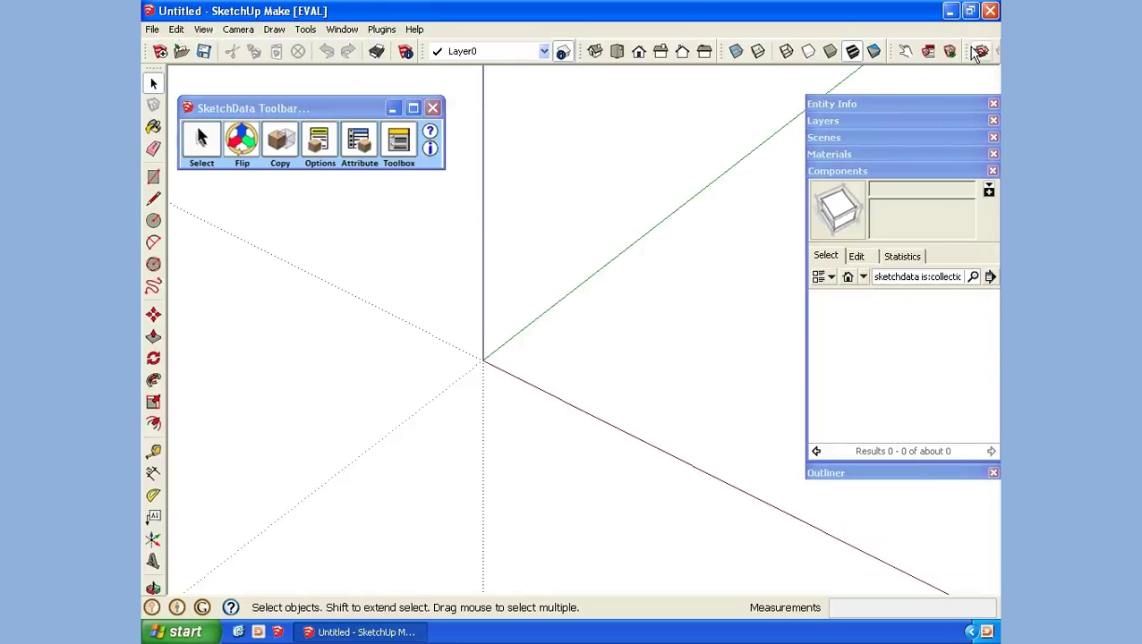
left_click(972, 277)
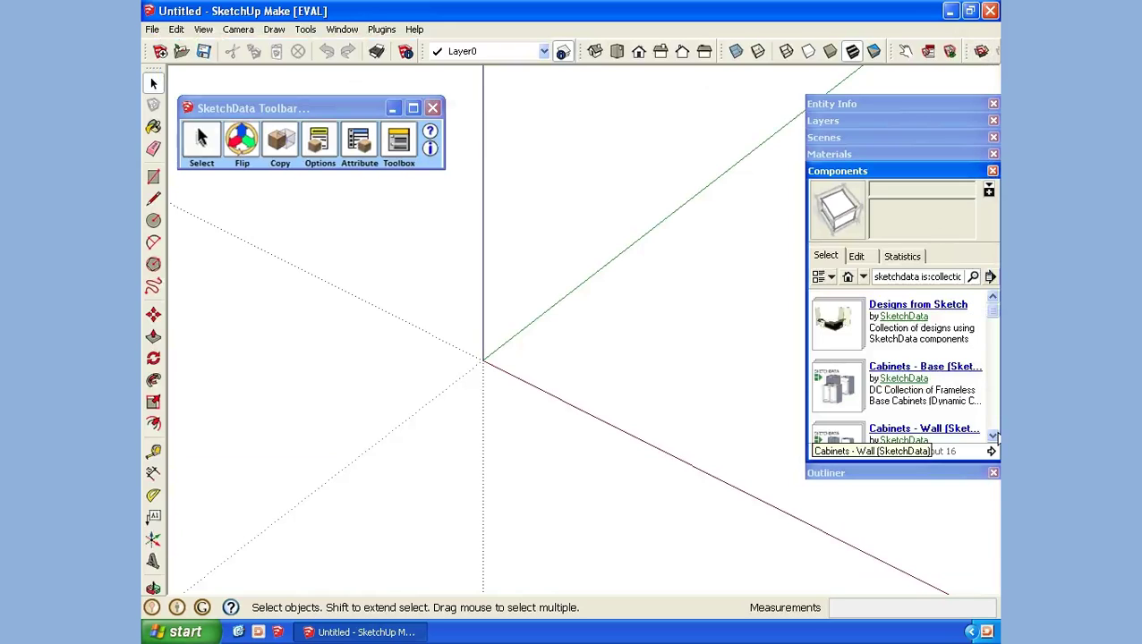
left_click(992, 436)
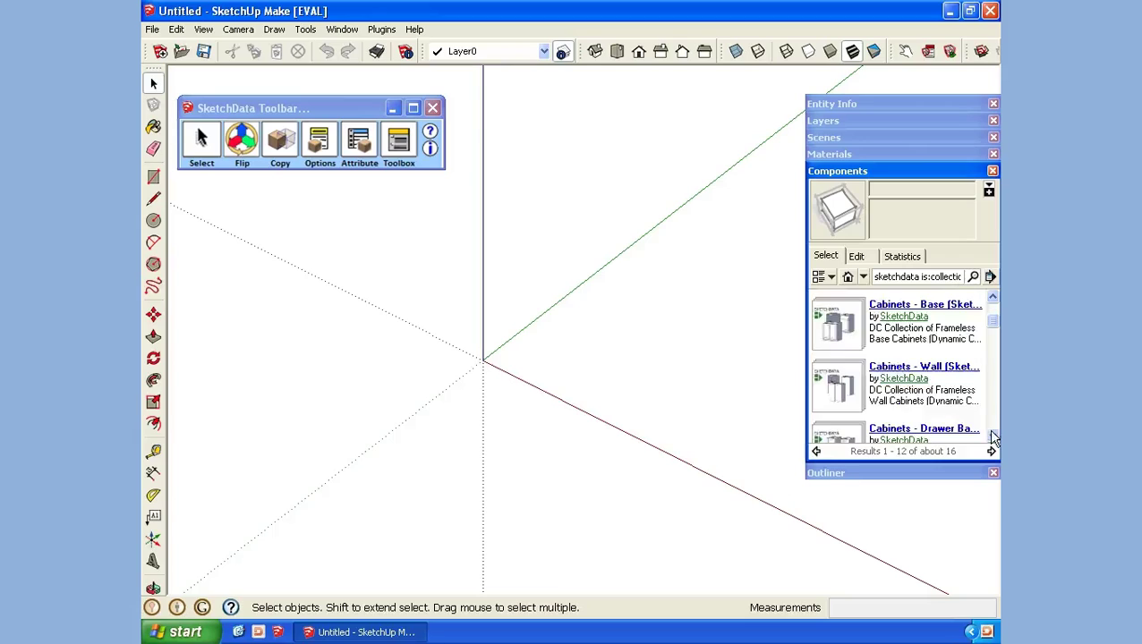
left_click(841, 335)
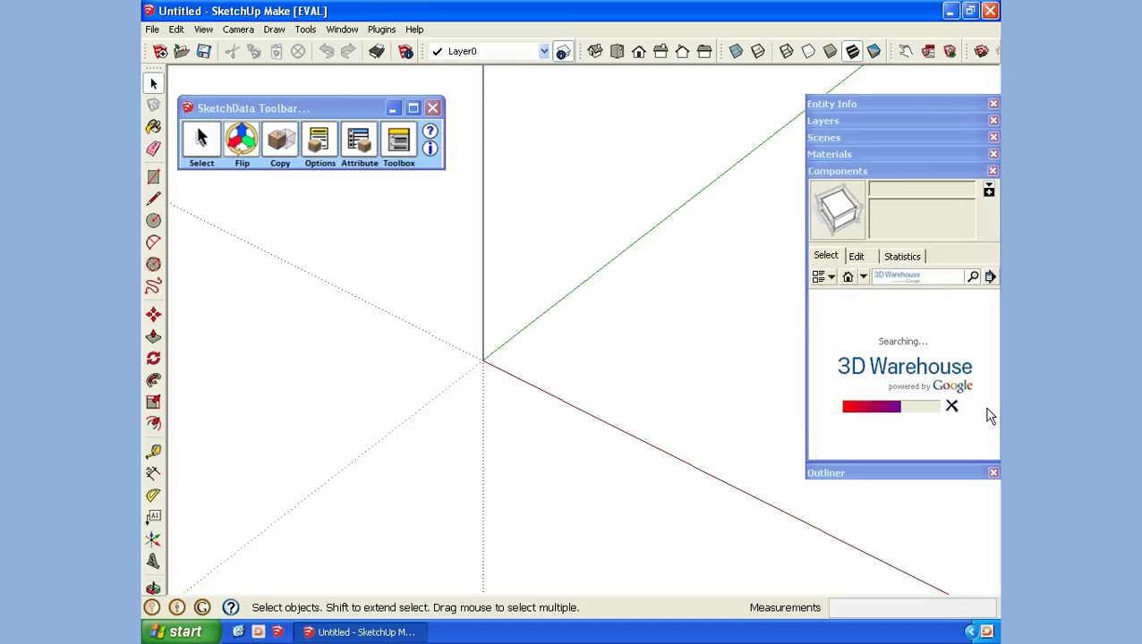
scroll(992, 437, "down", 3)
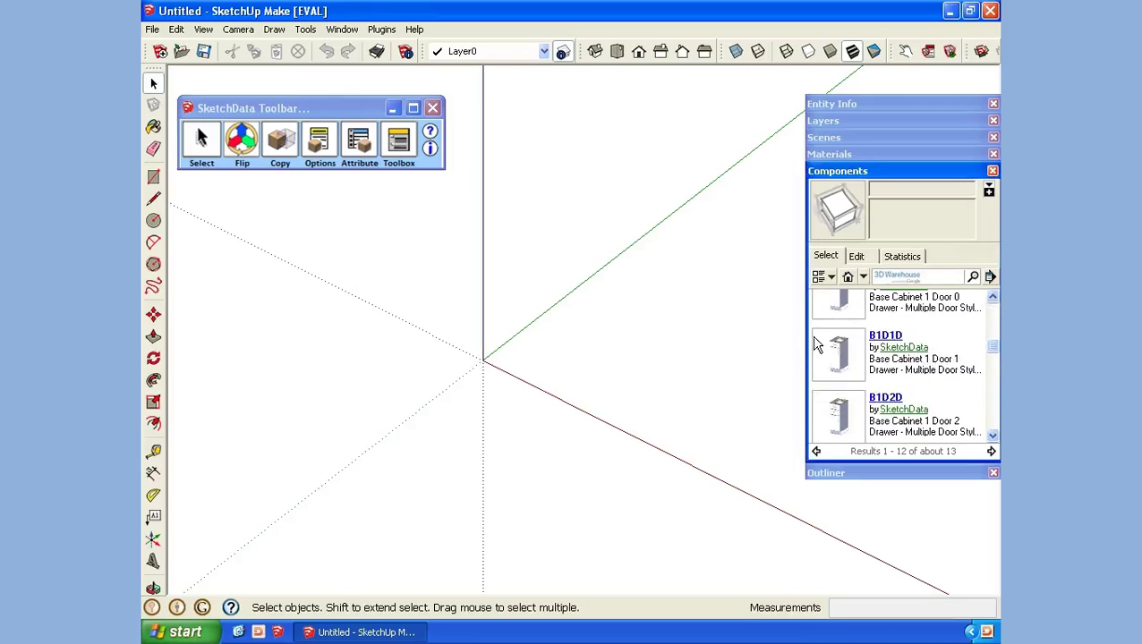
left_click(838, 361)
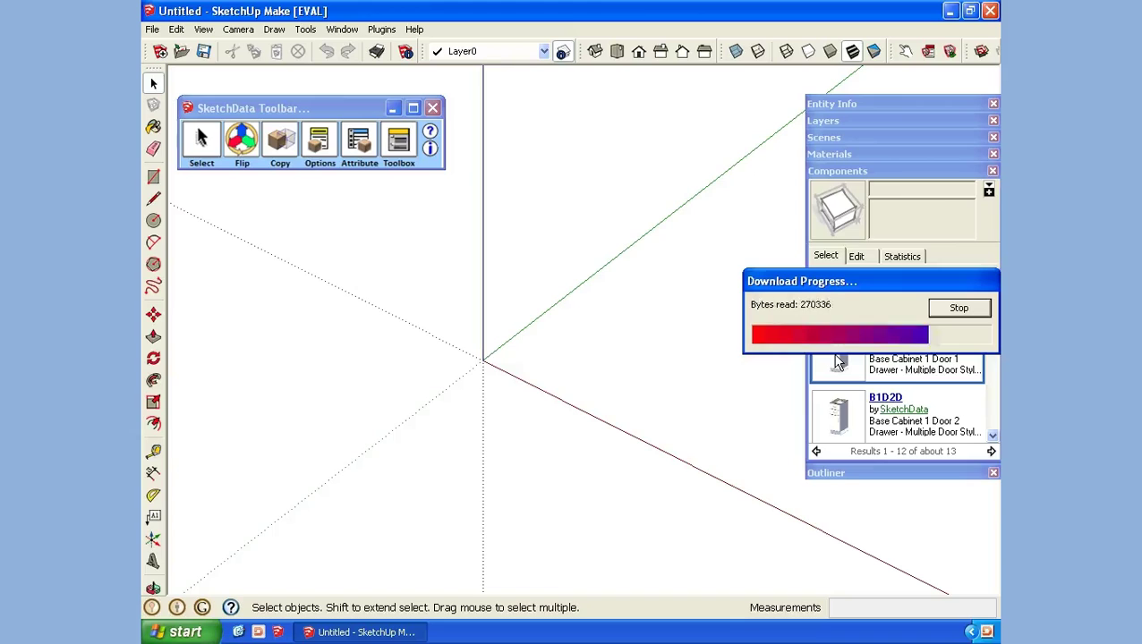
left_click(483, 359)
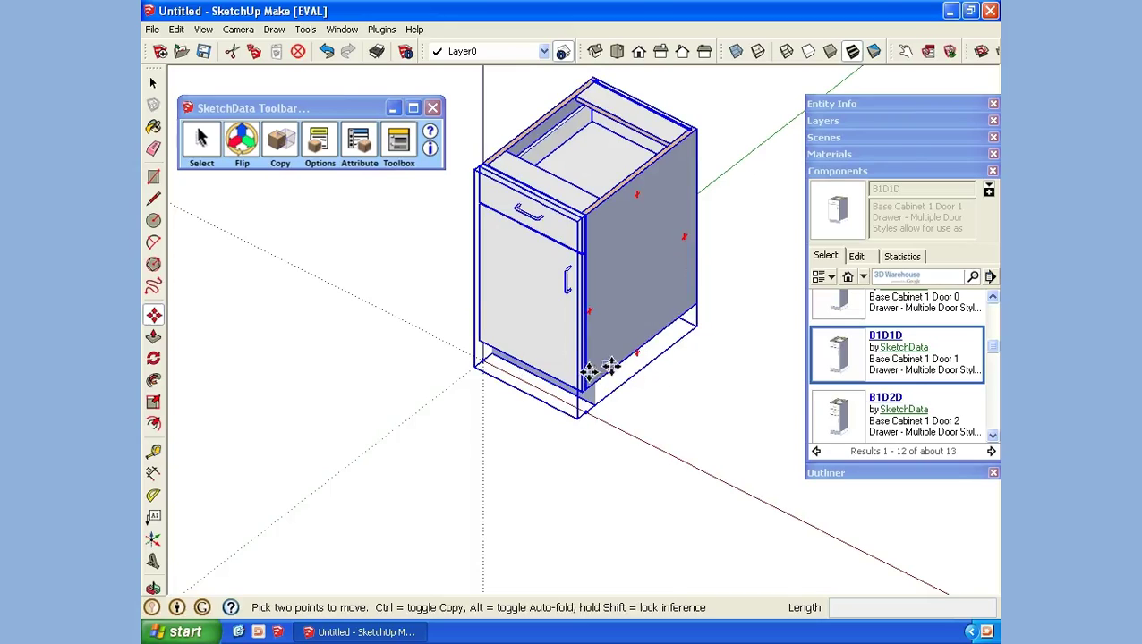
Step: Open the Scenes panel and add a new scene named 'Stage'
left_click(840, 172)
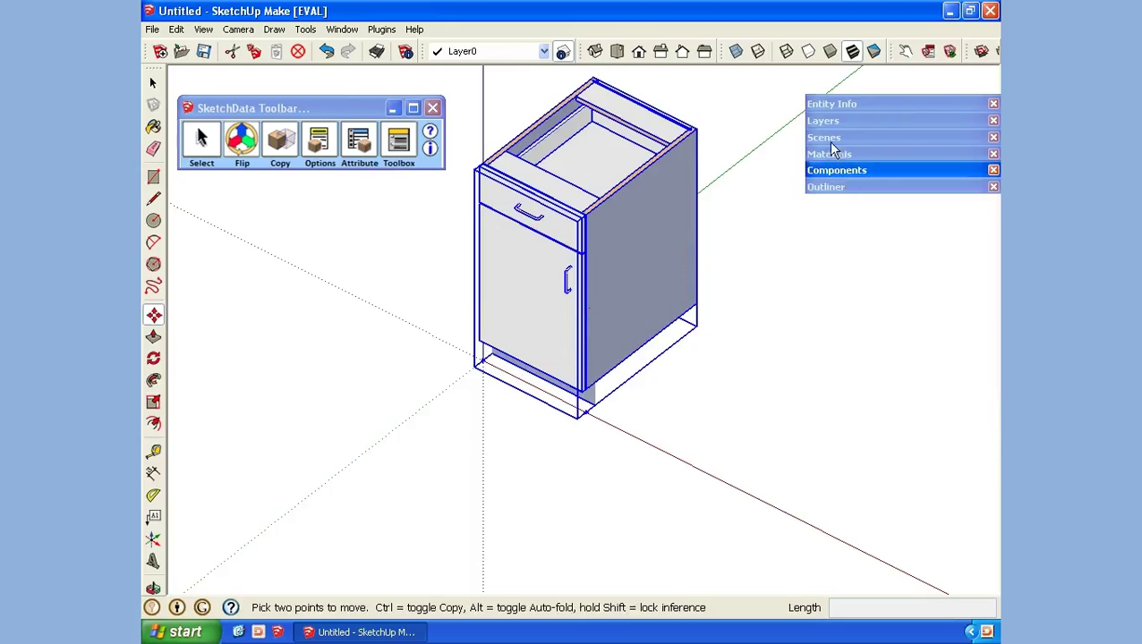
left_click(840, 138)
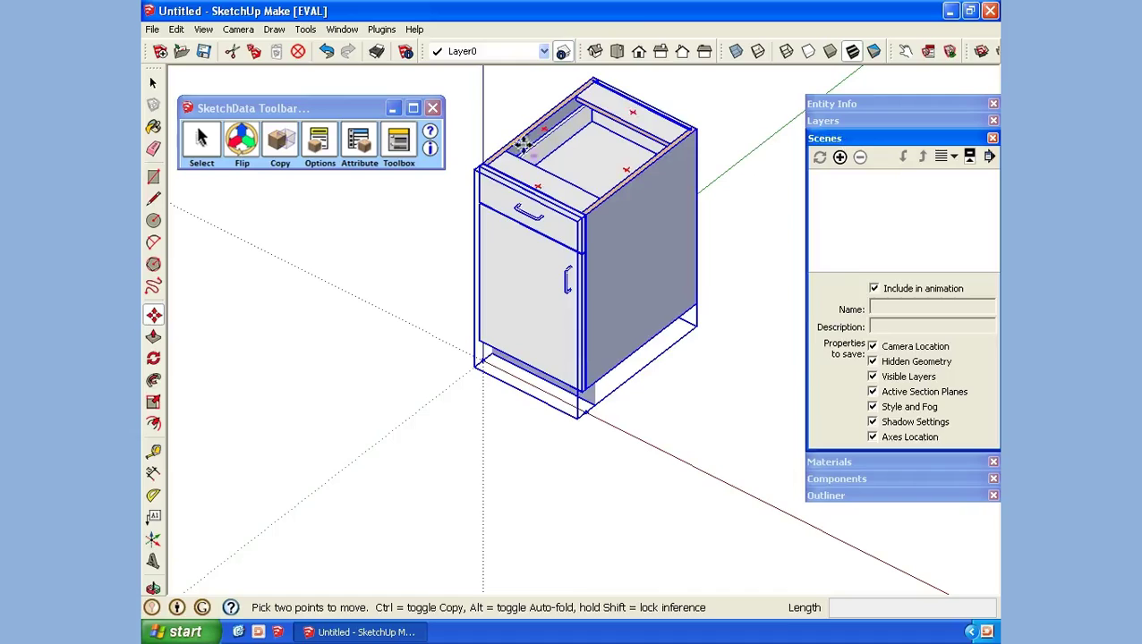
left_click(349, 34)
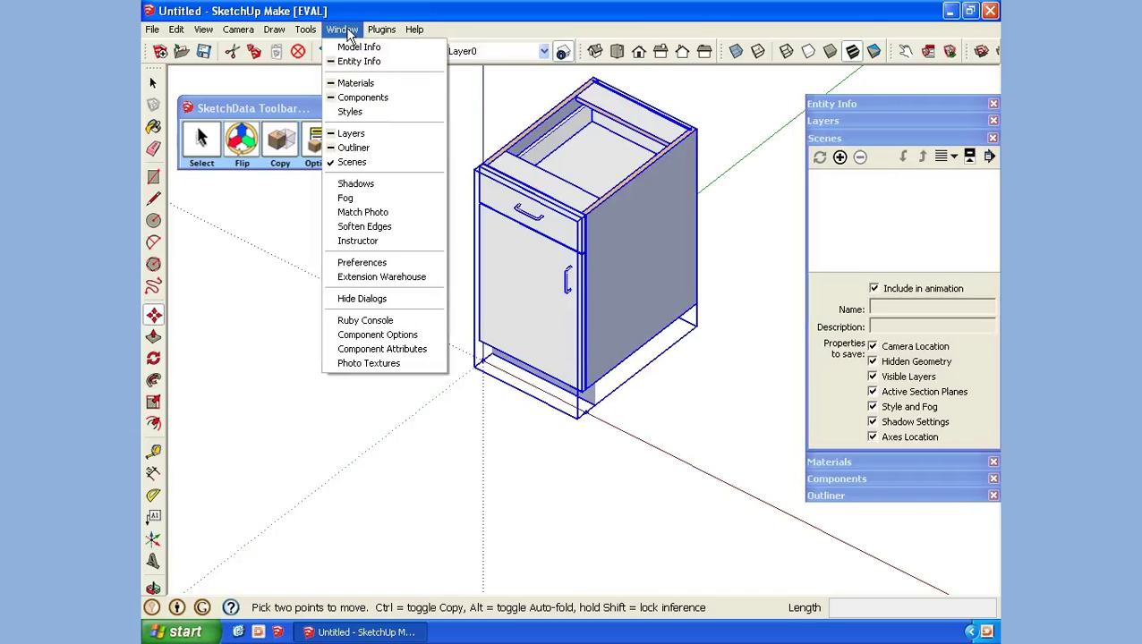
left_click(837, 140)
left_click(840, 142)
left_click(839, 157)
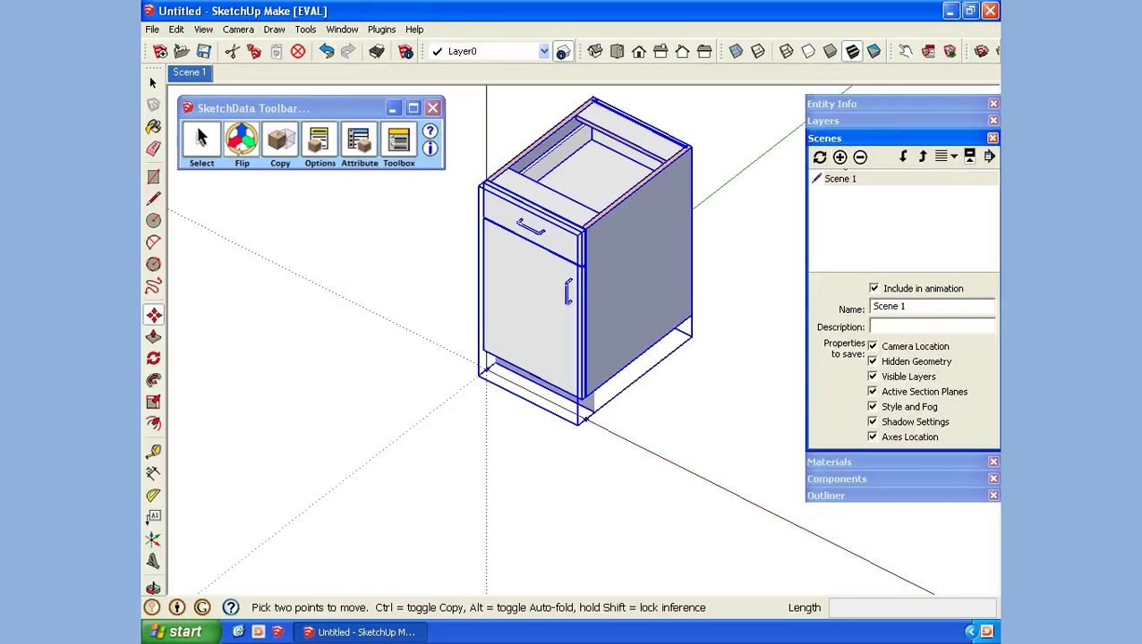
double_click(926, 306)
type("Stage")
key("Return")
Step: Orbit to a new view of the cabinet, update the Stage scene with it, and return to Stage
middle_click_drag(551, 331, 590, 315)
key("m")
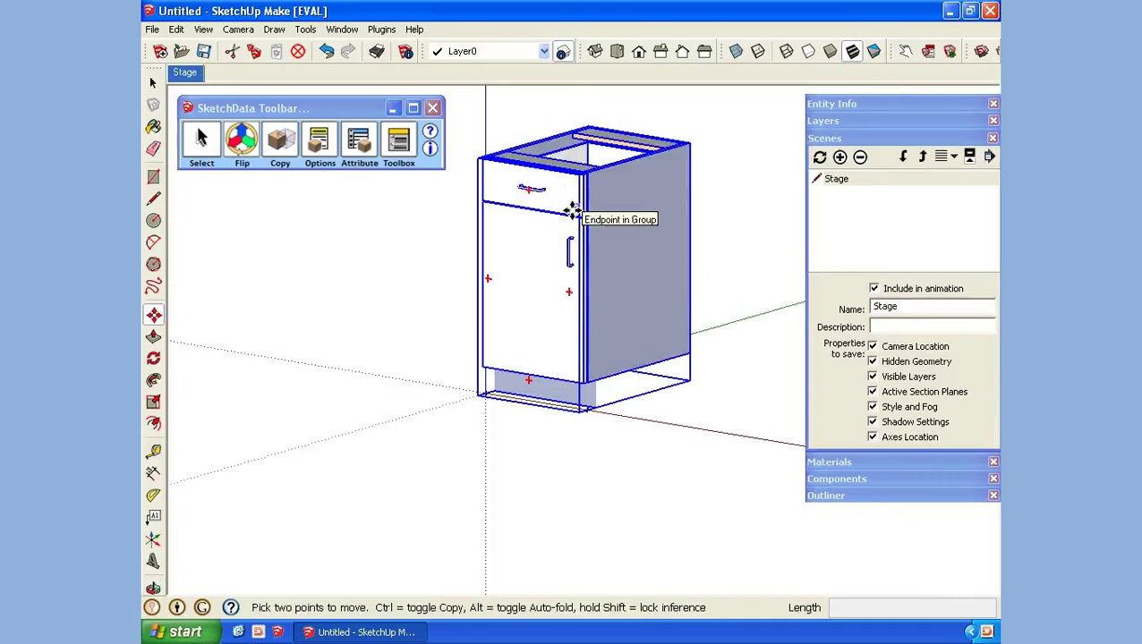
middle_click_drag(571, 211, 594, 204)
left_click(833, 178)
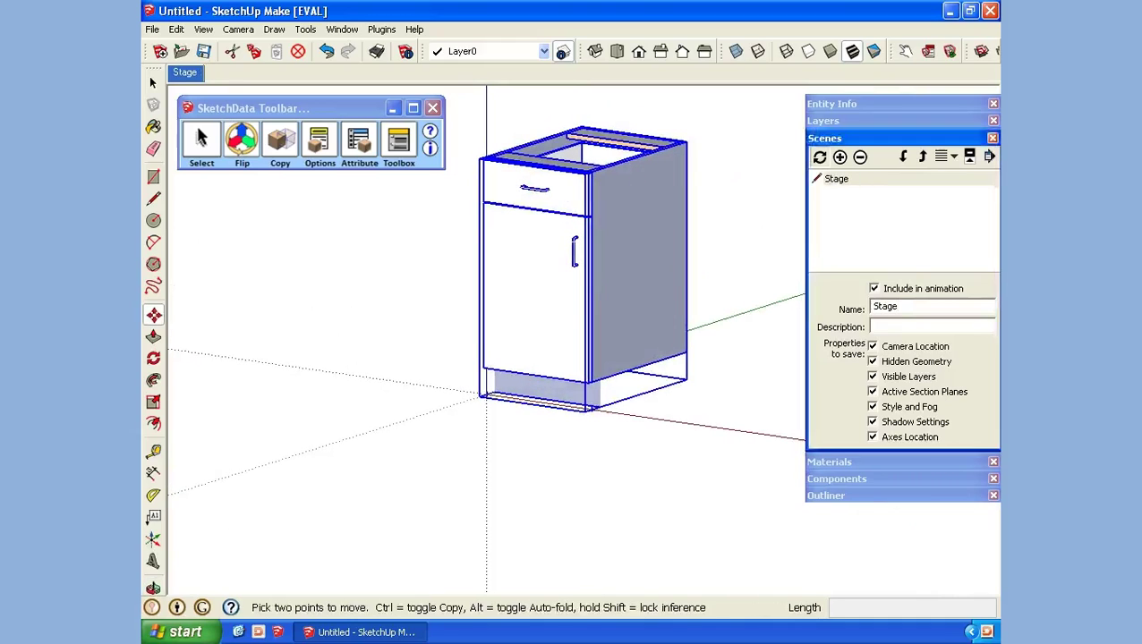
left_click(819, 157)
left_click(862, 359)
middle_click_drag(707, 483, 658, 454)
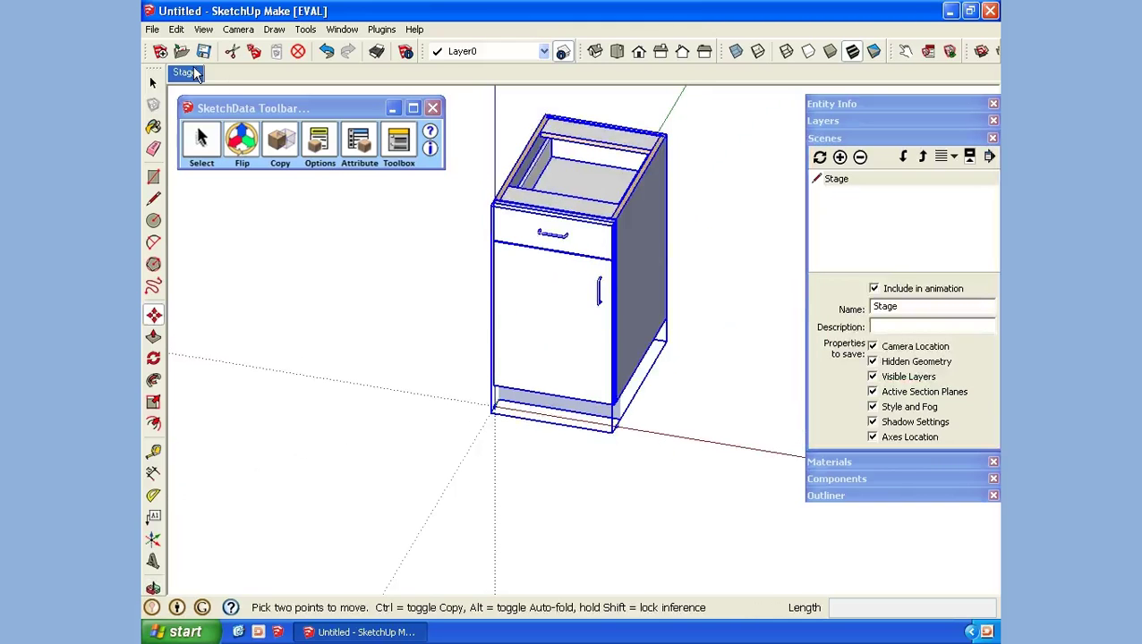
left_click(190, 73)
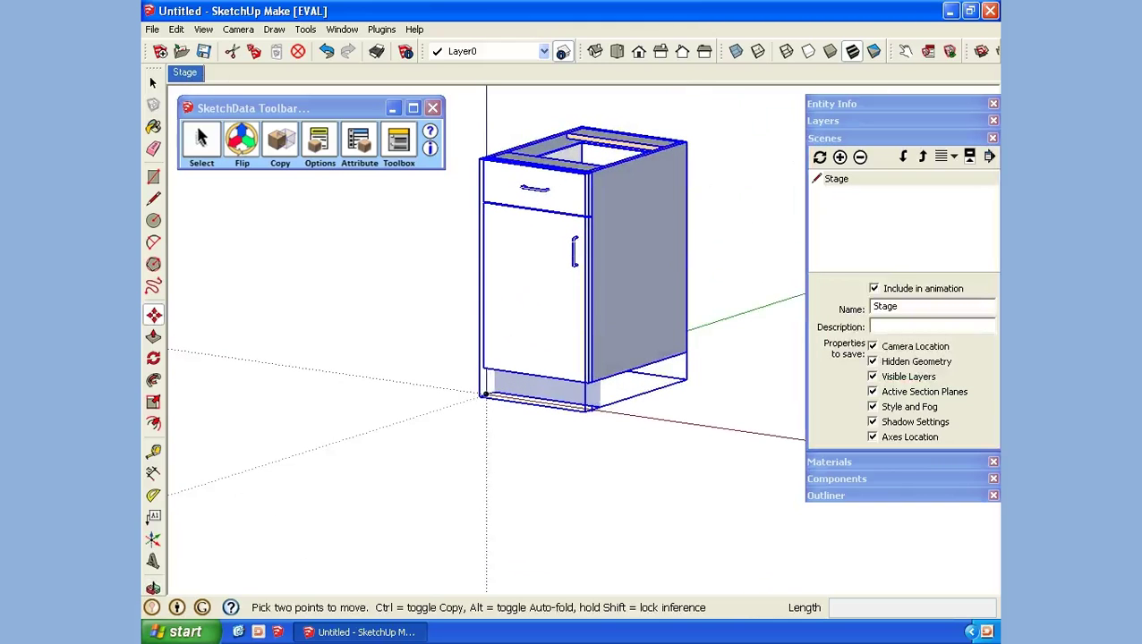
Step: Switch from Scenes back to the SketchData components tray and view the cabinet's SketchData information
left_click(841, 138)
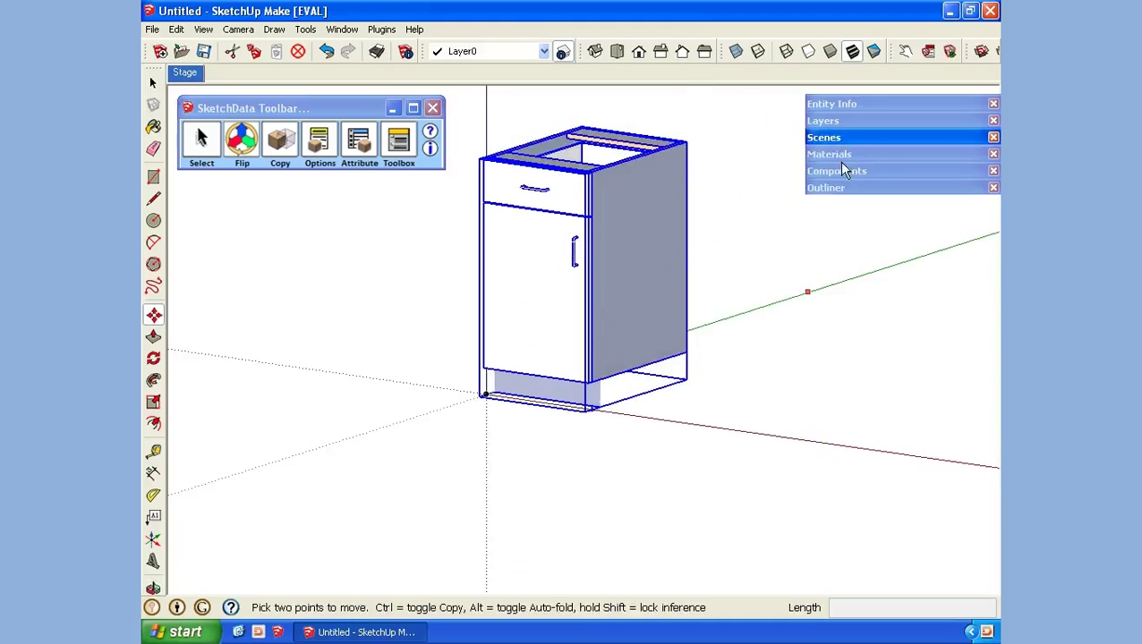
left_click(840, 171)
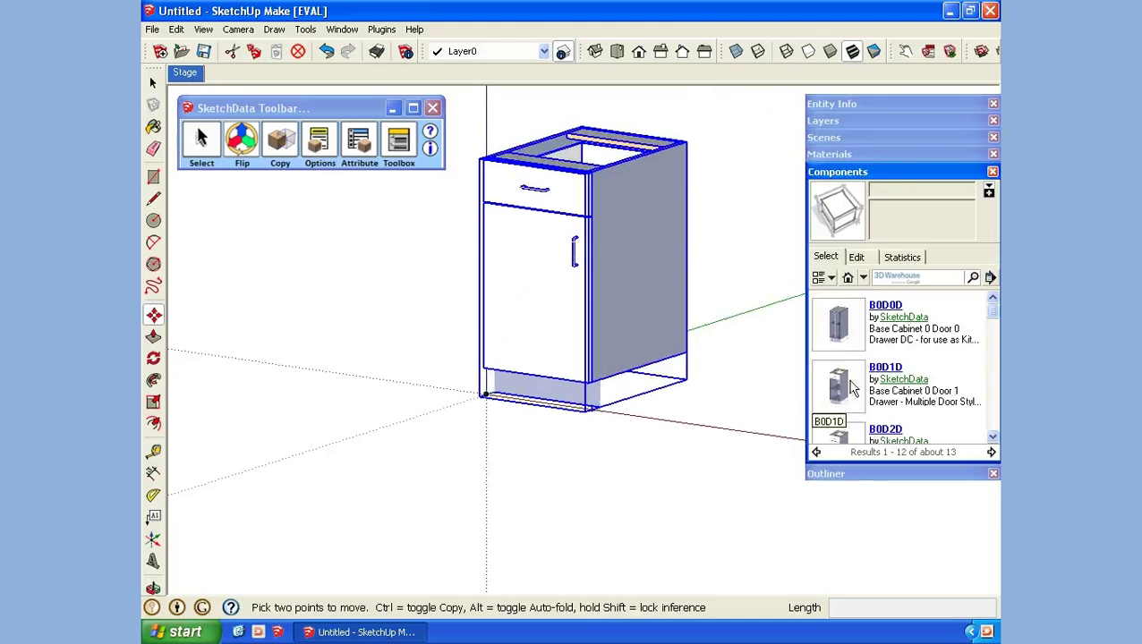
scroll(895, 367, "down", 3)
scroll(895, 367, "up", 5)
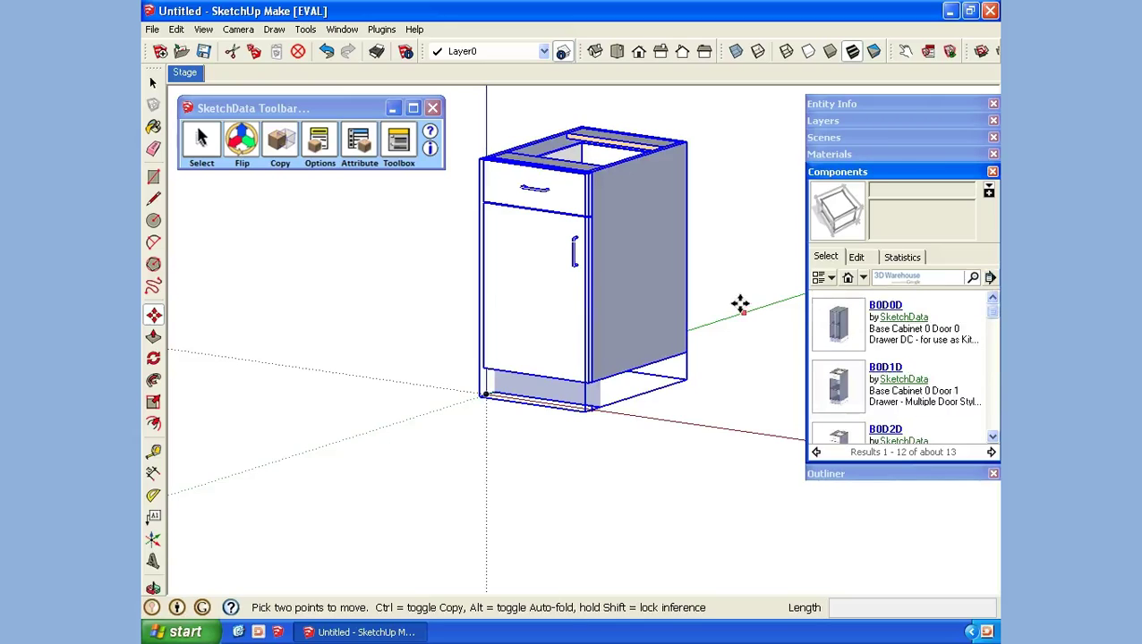
left_click(318, 142)
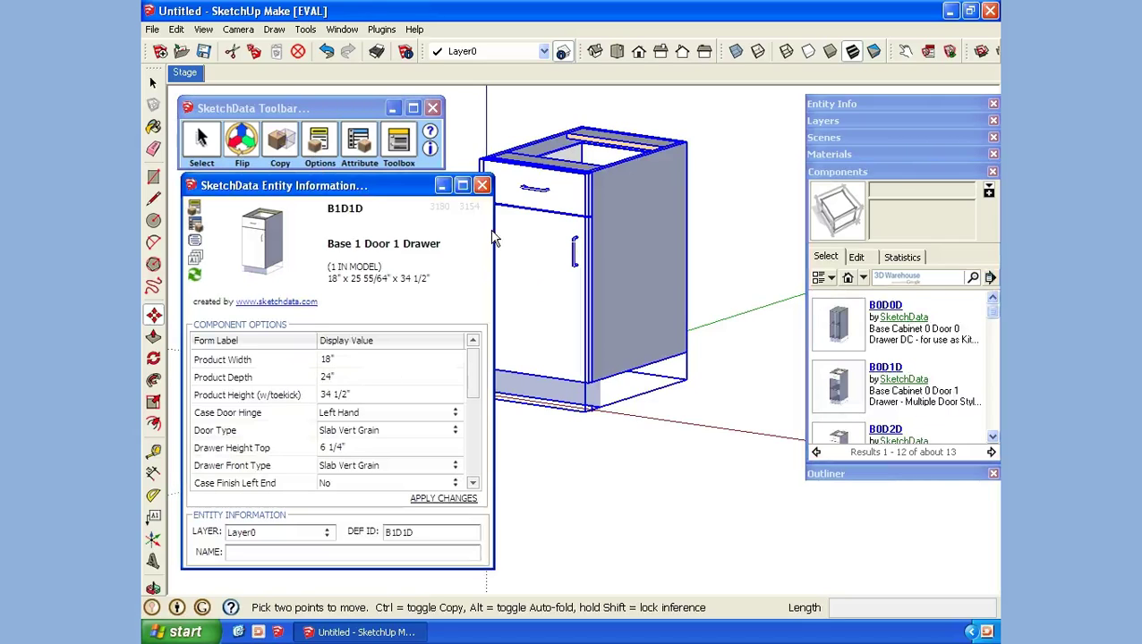
left_click(484, 187)
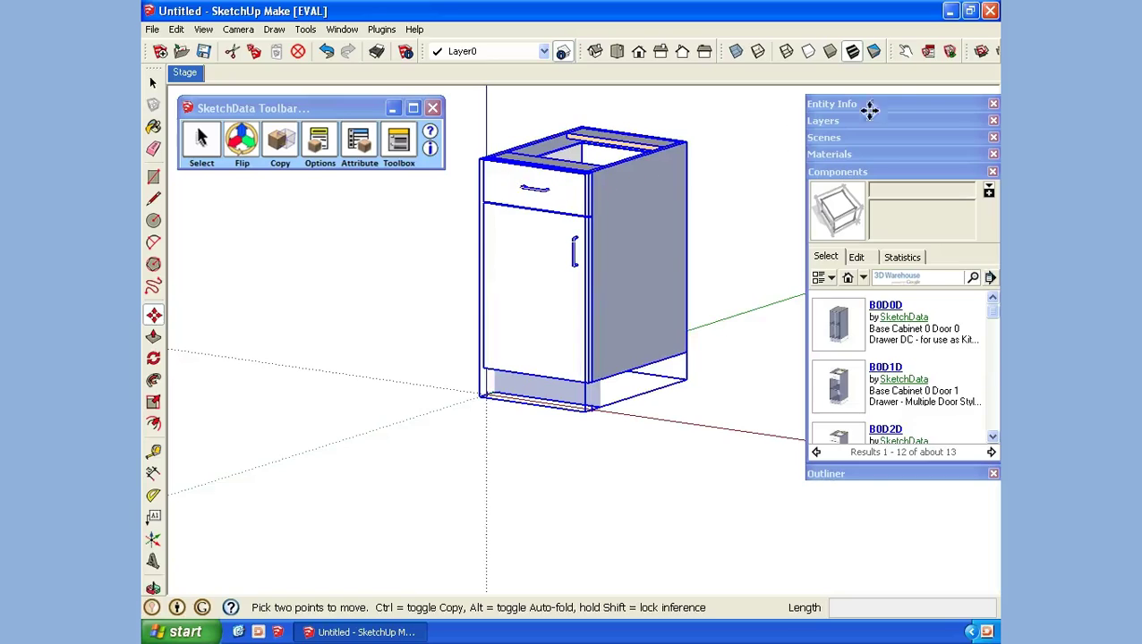
Step: Set the B1D1D Product Depth to 23.75 and Drawer Height Top to 6, then apply
left_click(930, 52)
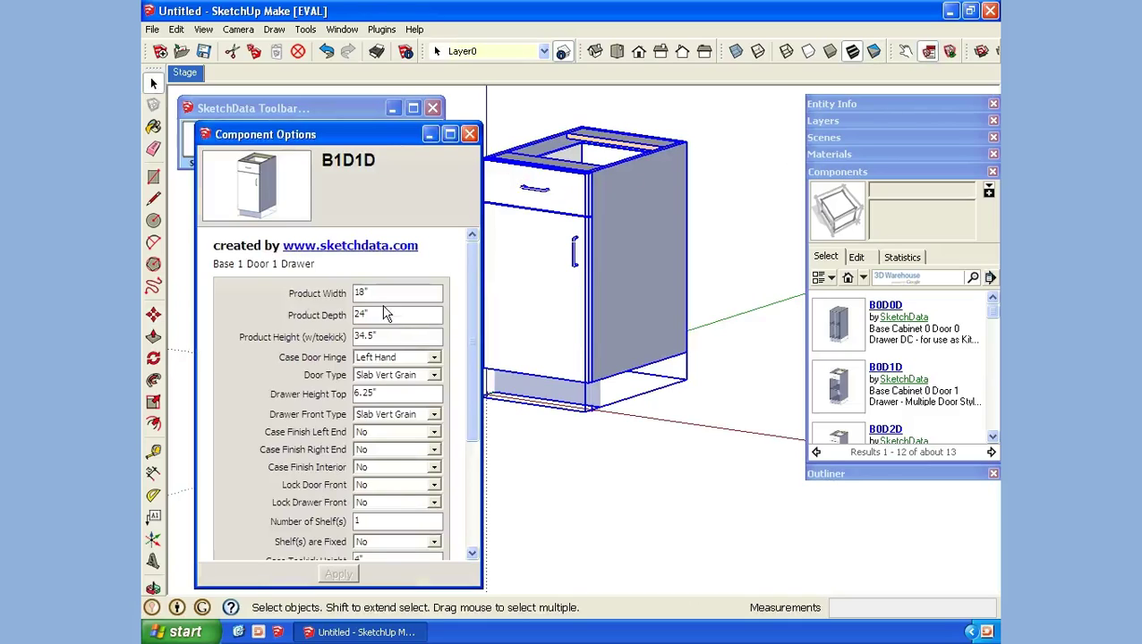
left_click_drag(380, 314, 323, 309)
type("23.75")
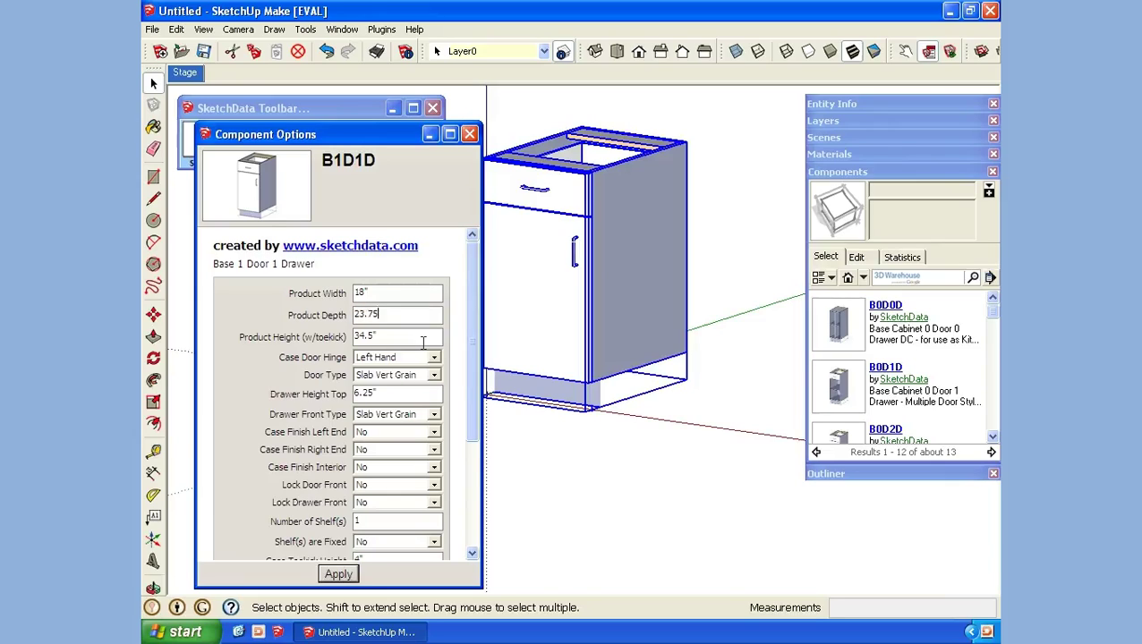
key("Return")
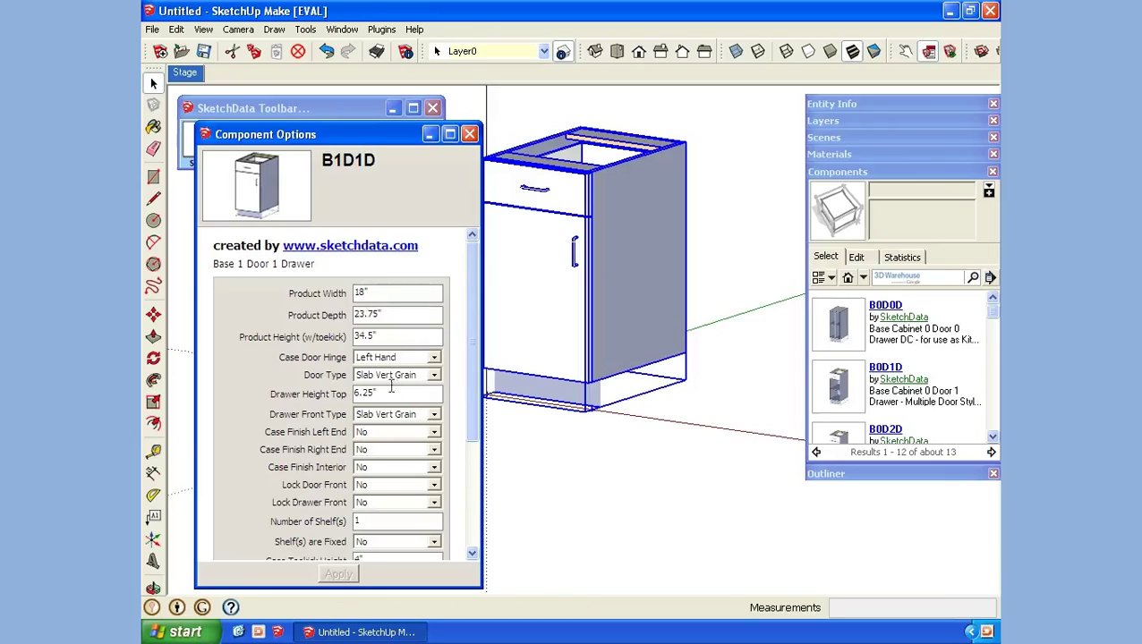
double_click(381, 394)
type("6")
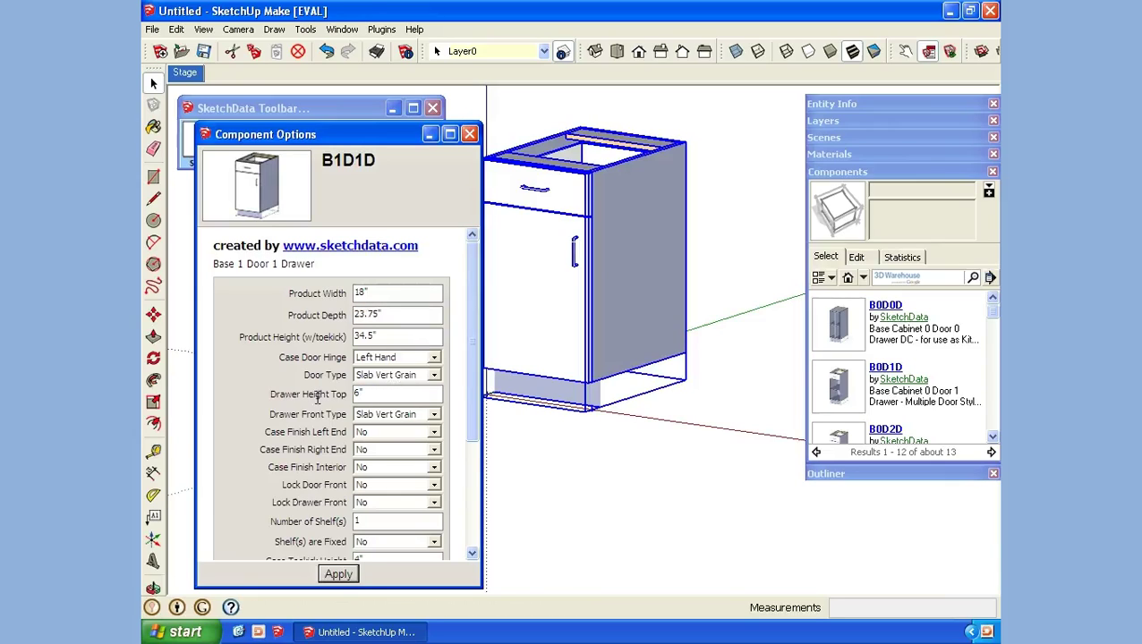
left_click(338, 574)
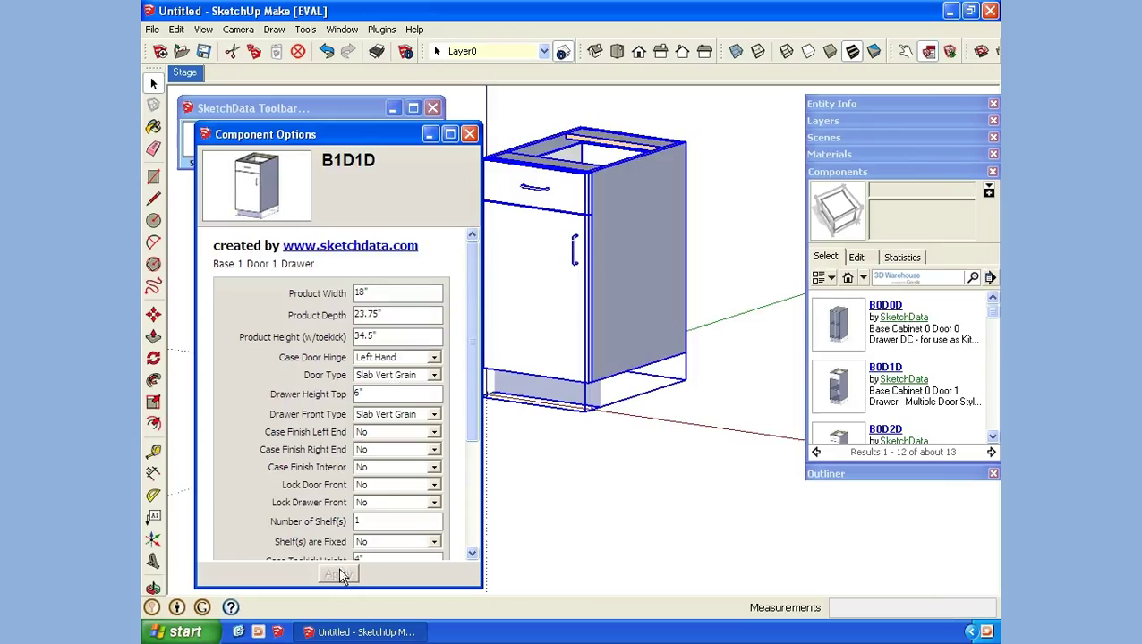
left_click(469, 135)
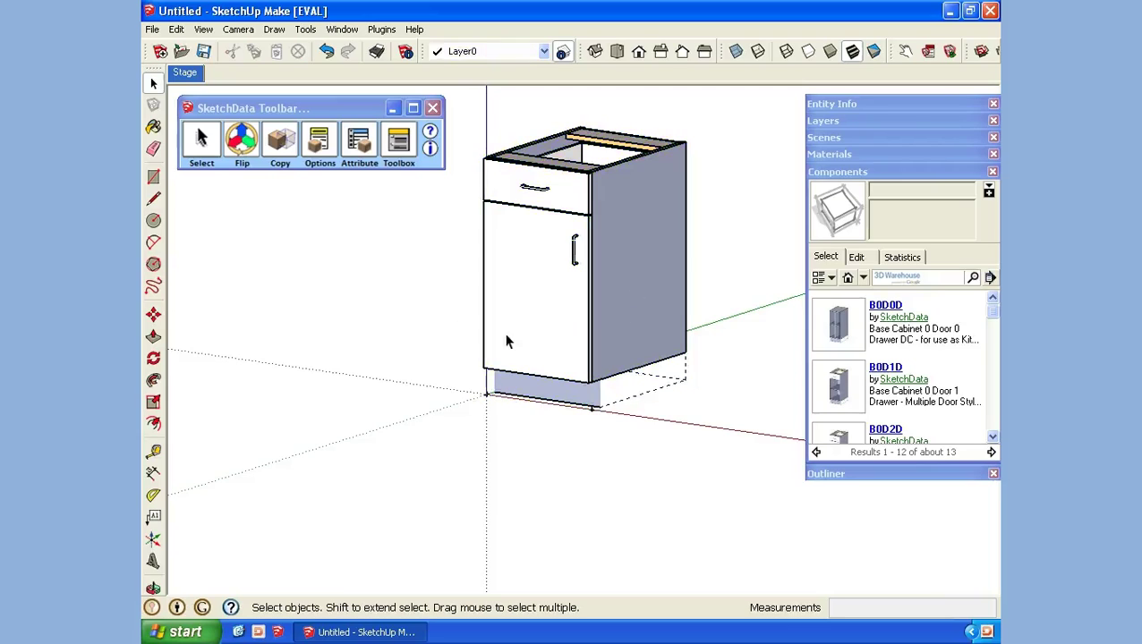
Step: Save the cabinet component as a file, creating and opening a 'My Designs' folder in My Documents
right_click(639, 283)
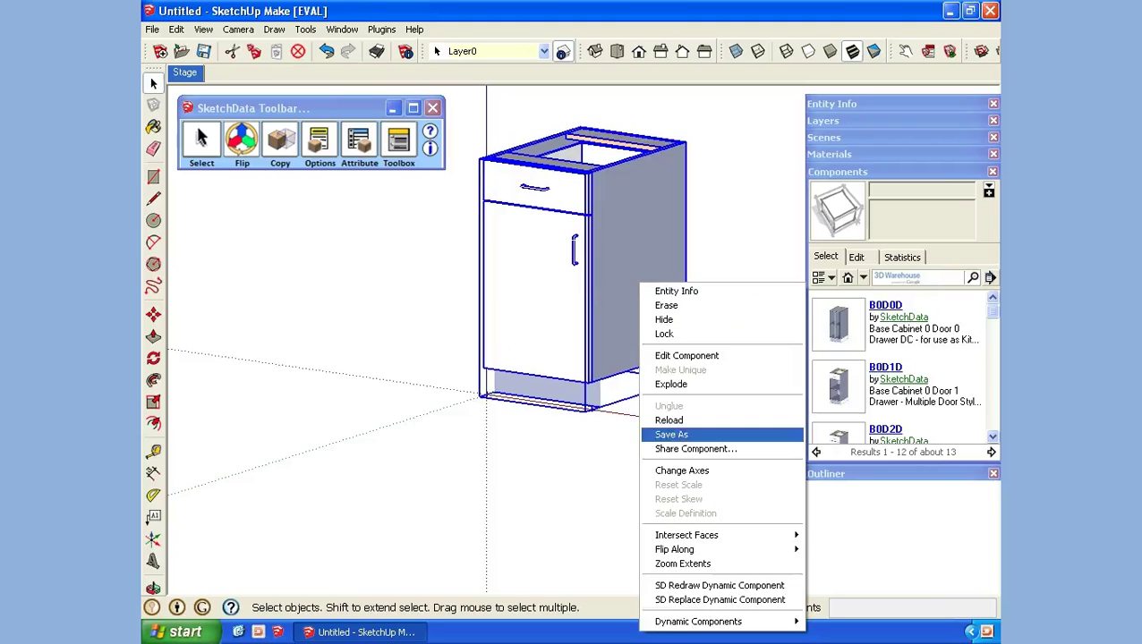
left_click(679, 434)
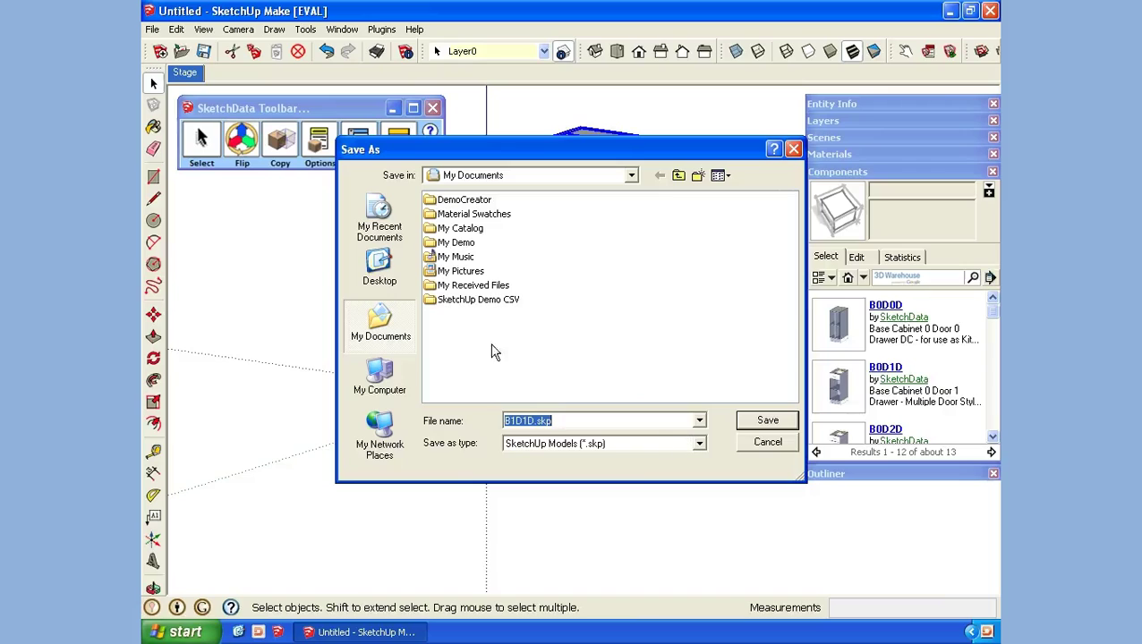
left_click(698, 175)
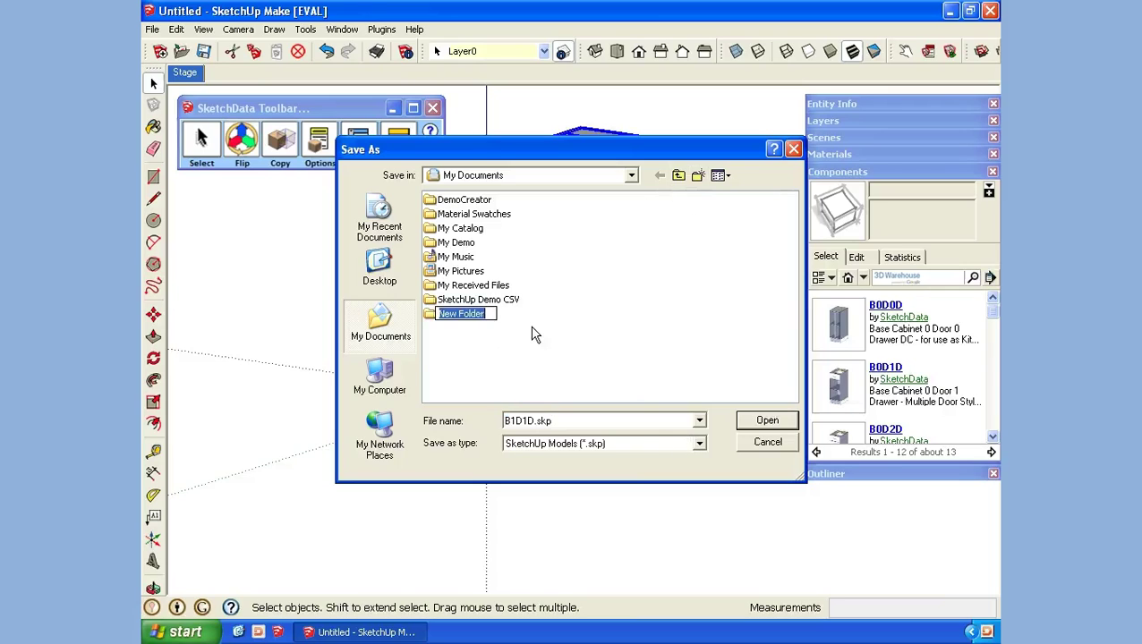
type("N")
type("y Designs")
key("Return")
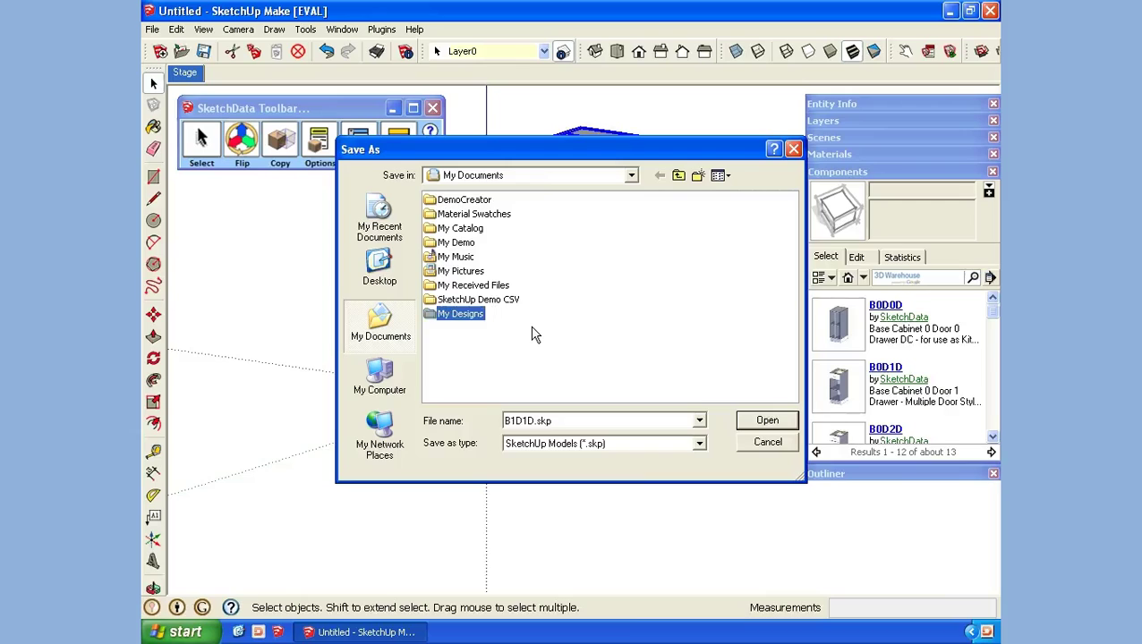
double_click(477, 315)
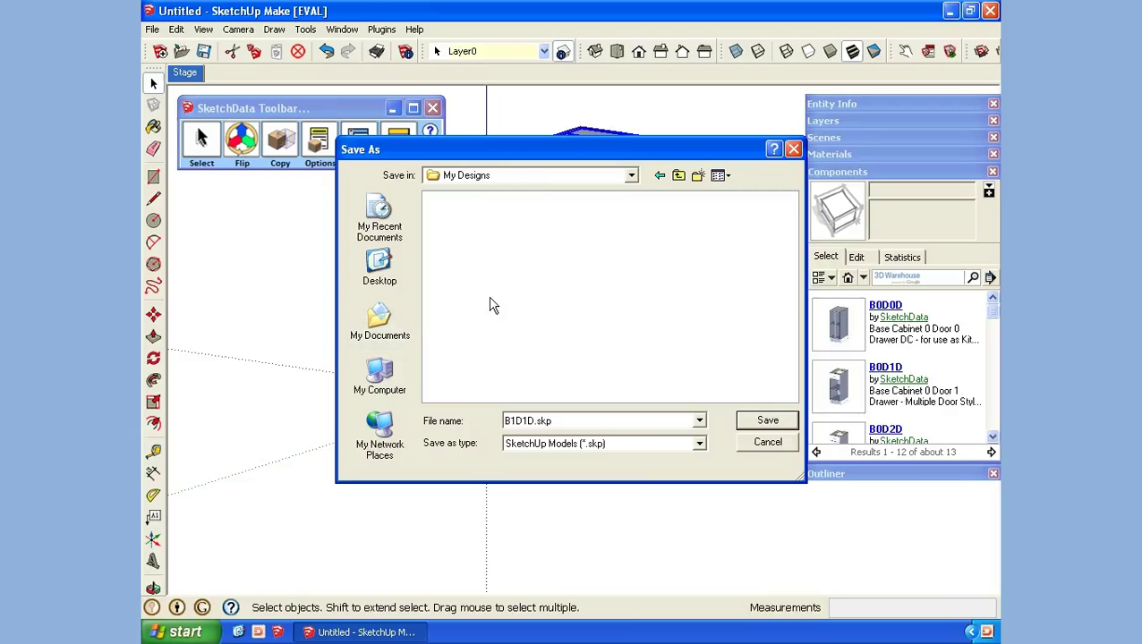
Step: Create a 'Base Cabinets' folder inside My Designs and open it
right_click(490, 298)
mouse_move(519, 408)
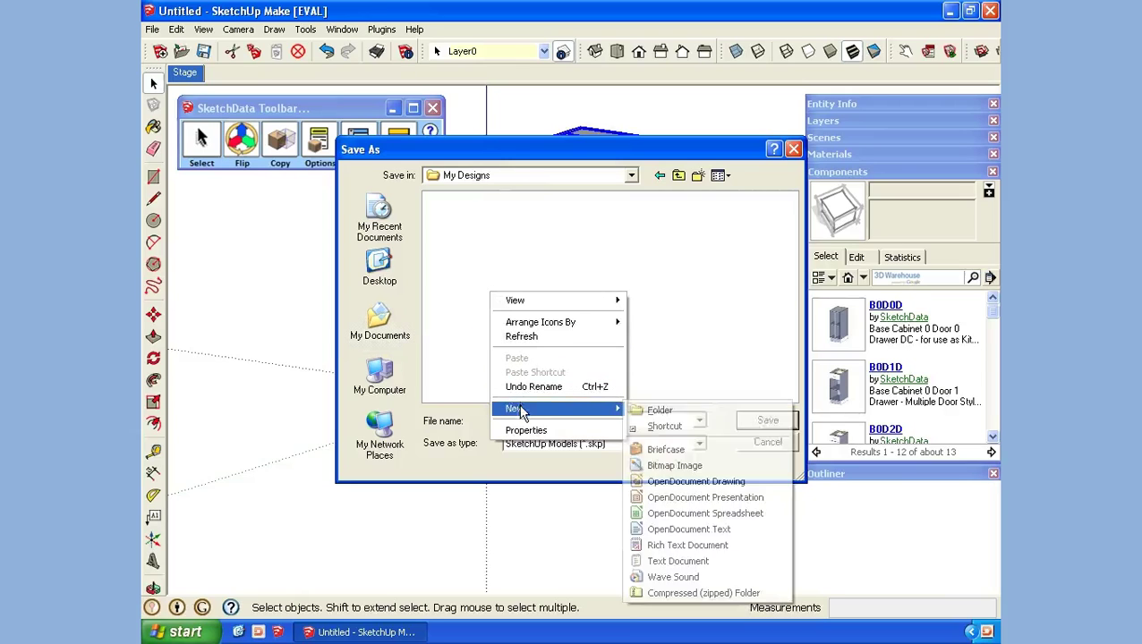
left_click(654, 411)
type("Bas")
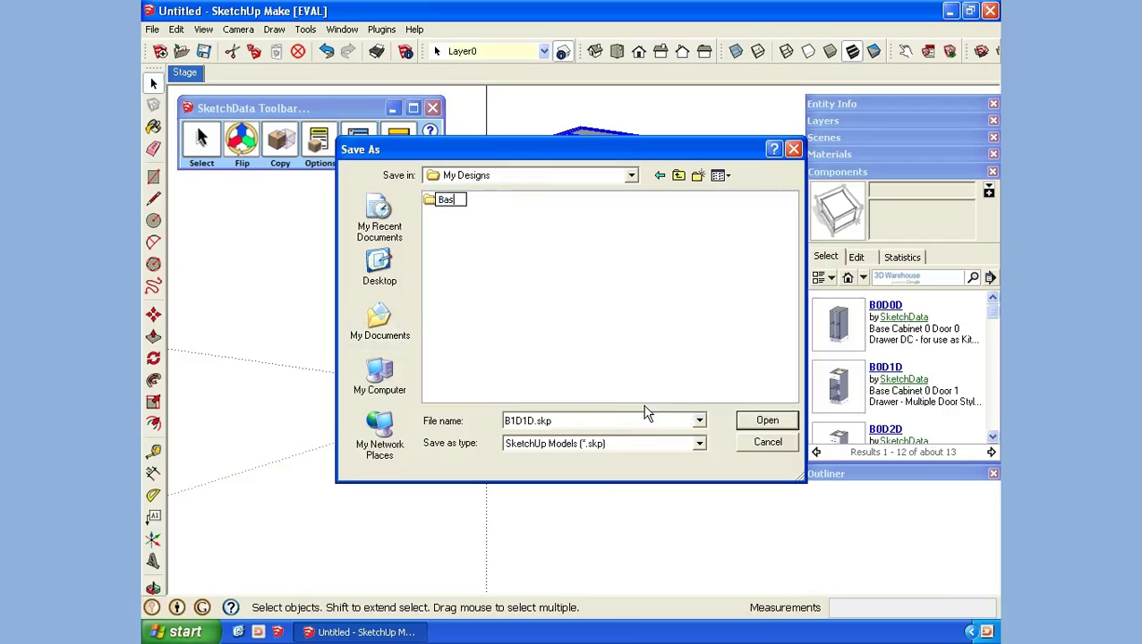
type("e Cabinets")
key("Return")
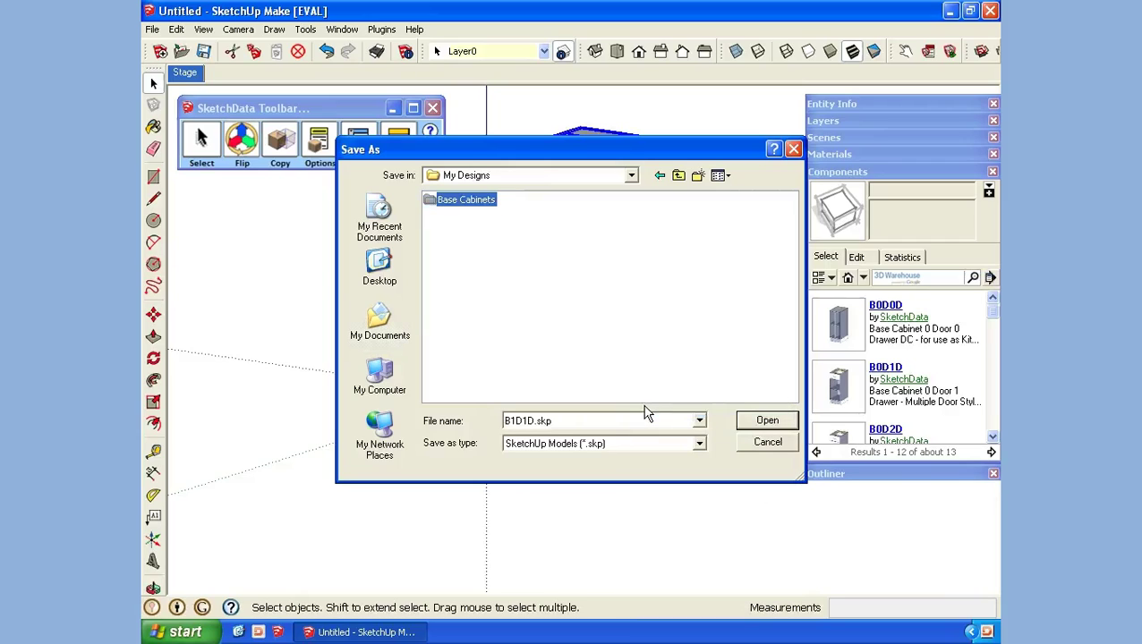
double_click(477, 202)
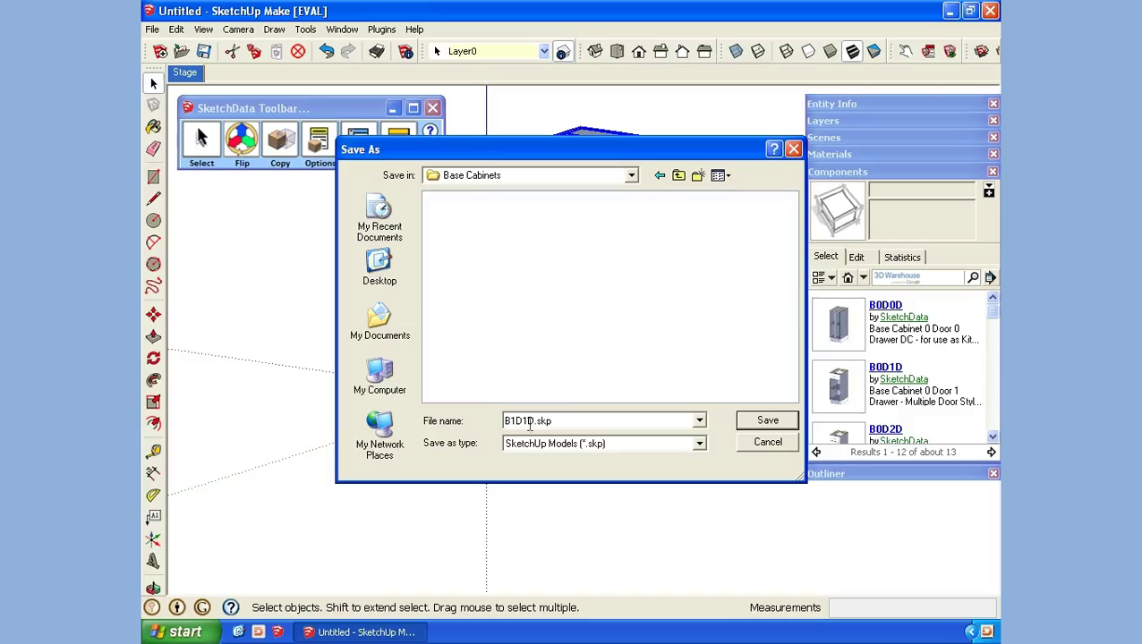
Step: Save B1D1D.skp into Base Cabinets and load My Designs as a local collection, opening Base Cabinets
left_click(777, 425)
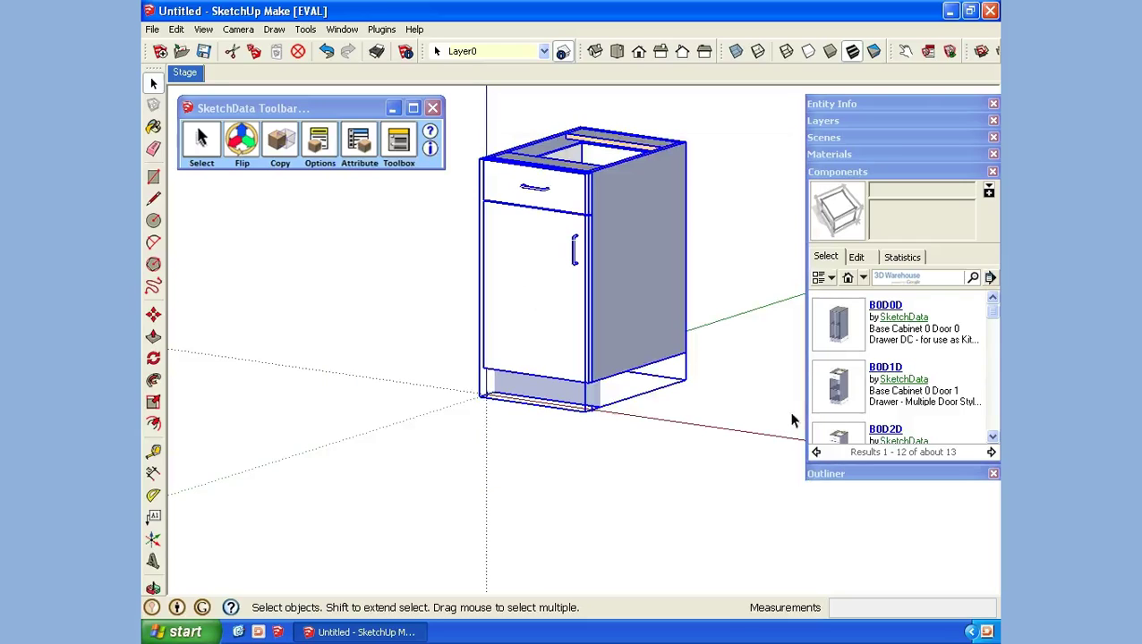
left_click(990, 279)
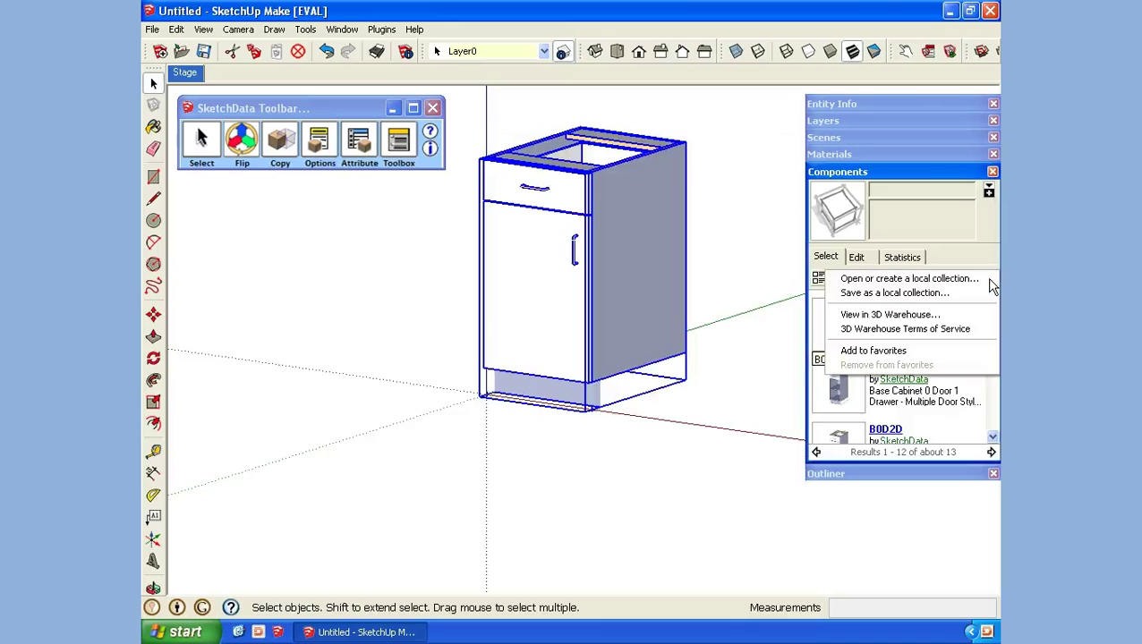
left_click(931, 280)
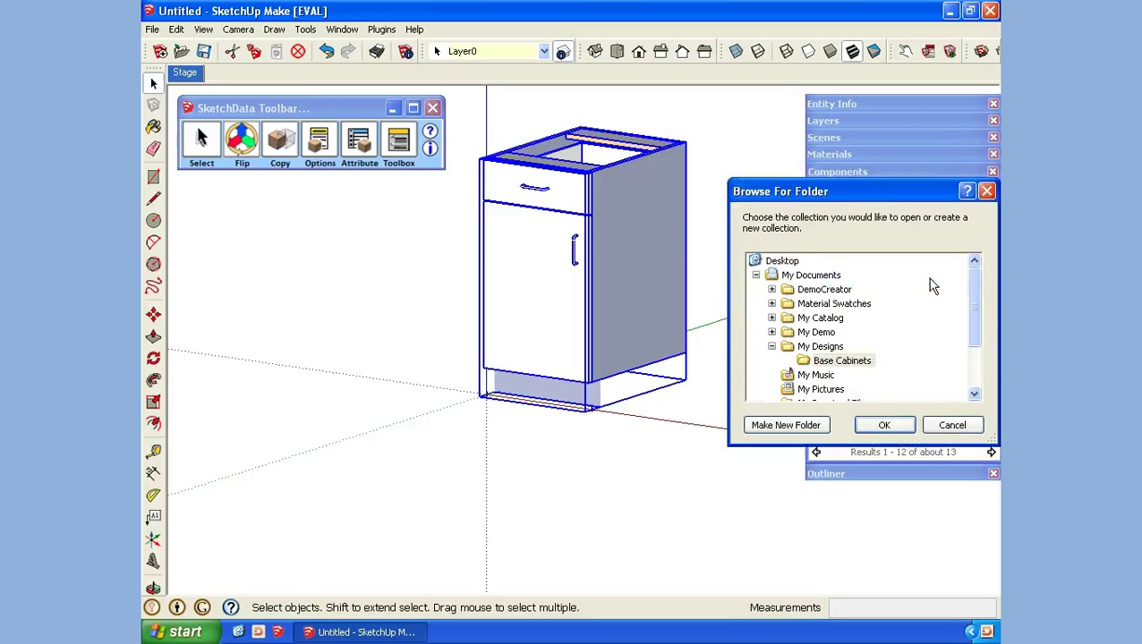
left_click(825, 348)
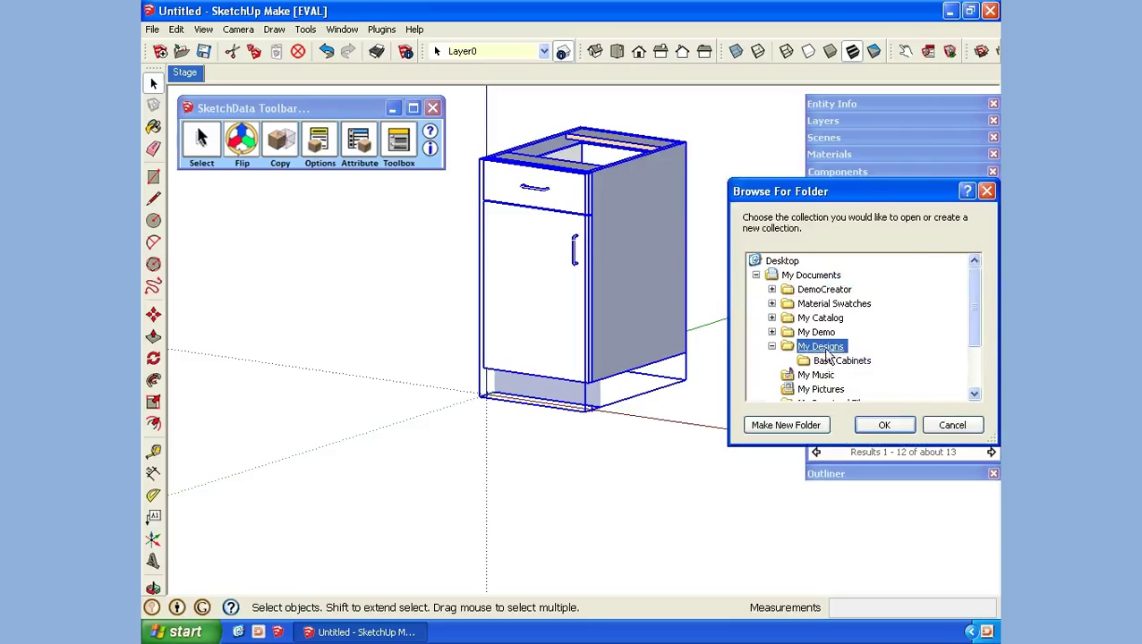
left_click(884, 426)
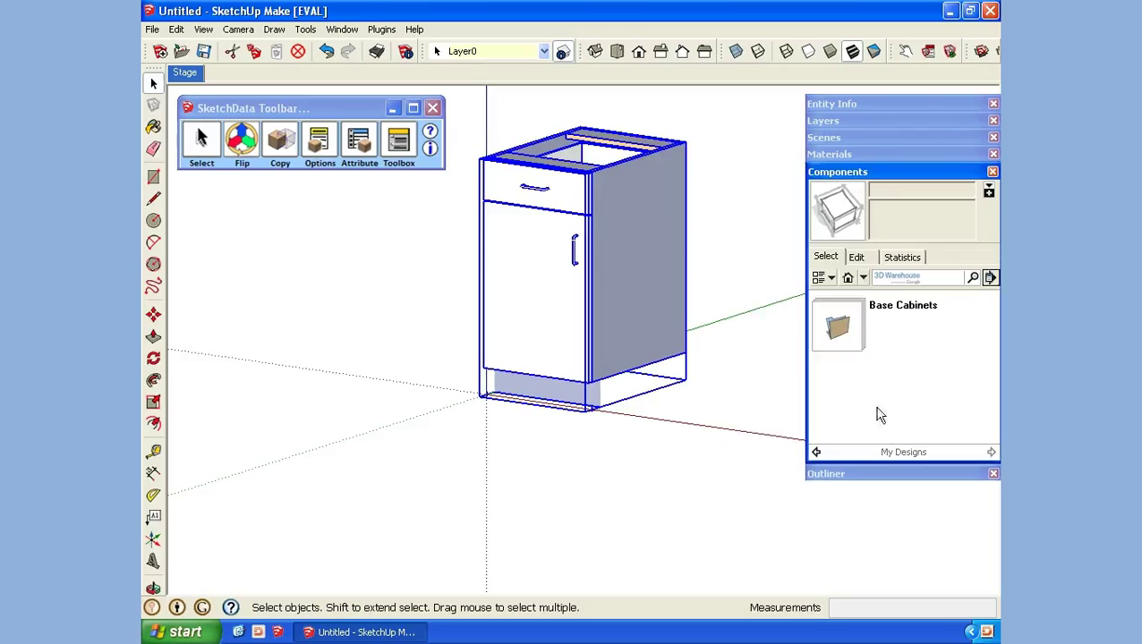
left_click(841, 329)
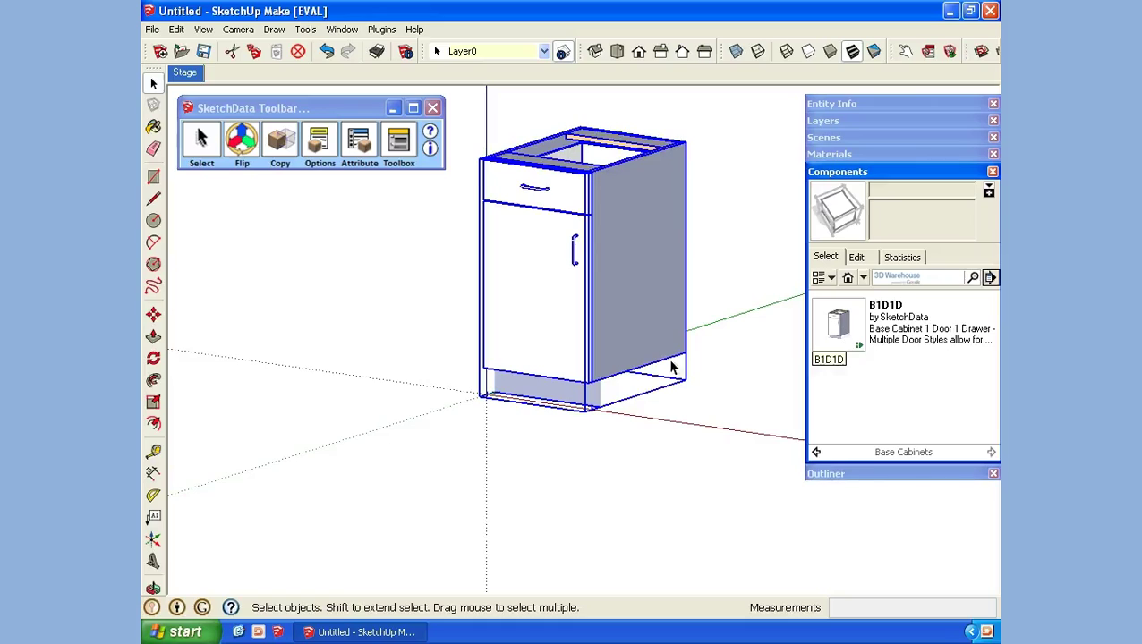
Step: Select the B1D1D cabinet in the model and delete it
left_click(467, 342)
left_click(504, 309)
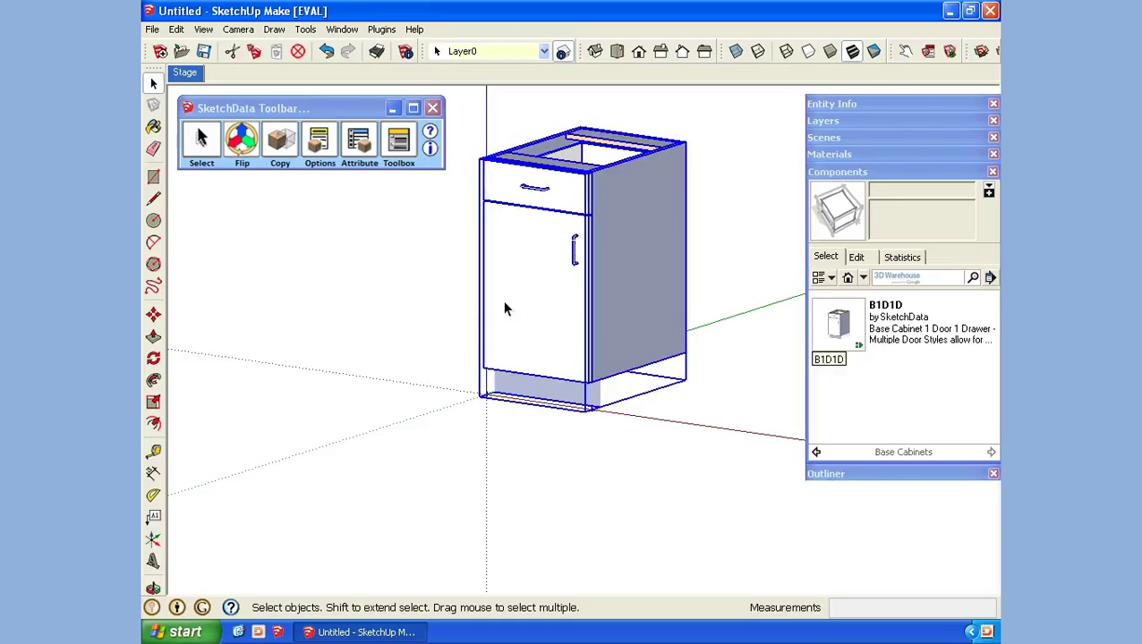
key("Delete")
Step: Place B1D1D from the Base Cabinets collection at the axes origin and check its SketchData information
left_click(839, 324)
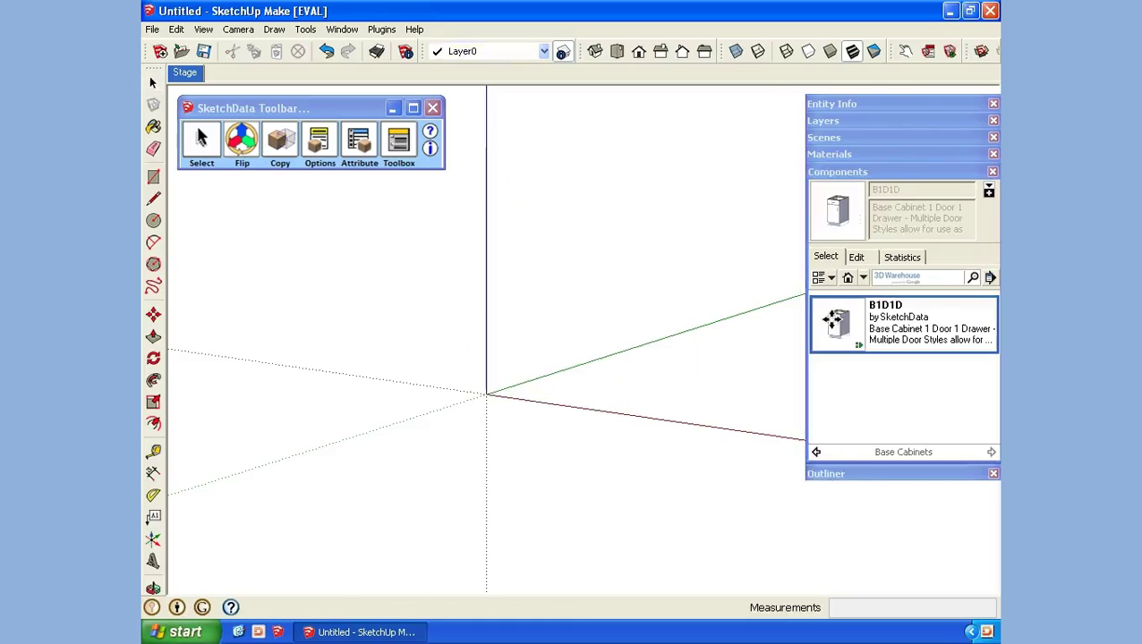
left_click(484, 395)
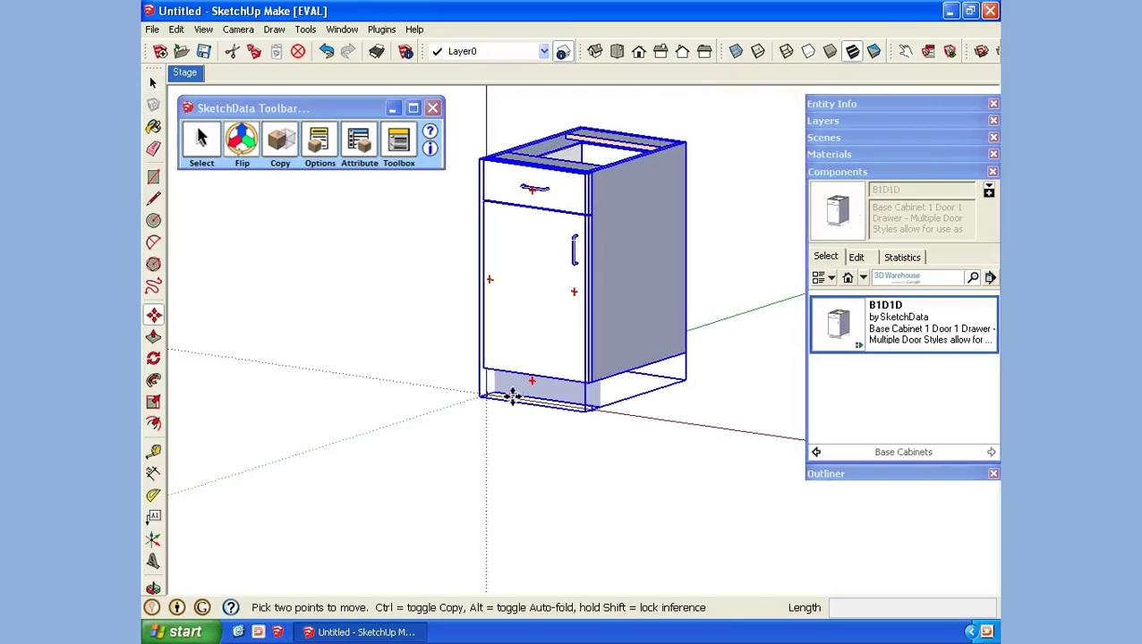
left_click(321, 147)
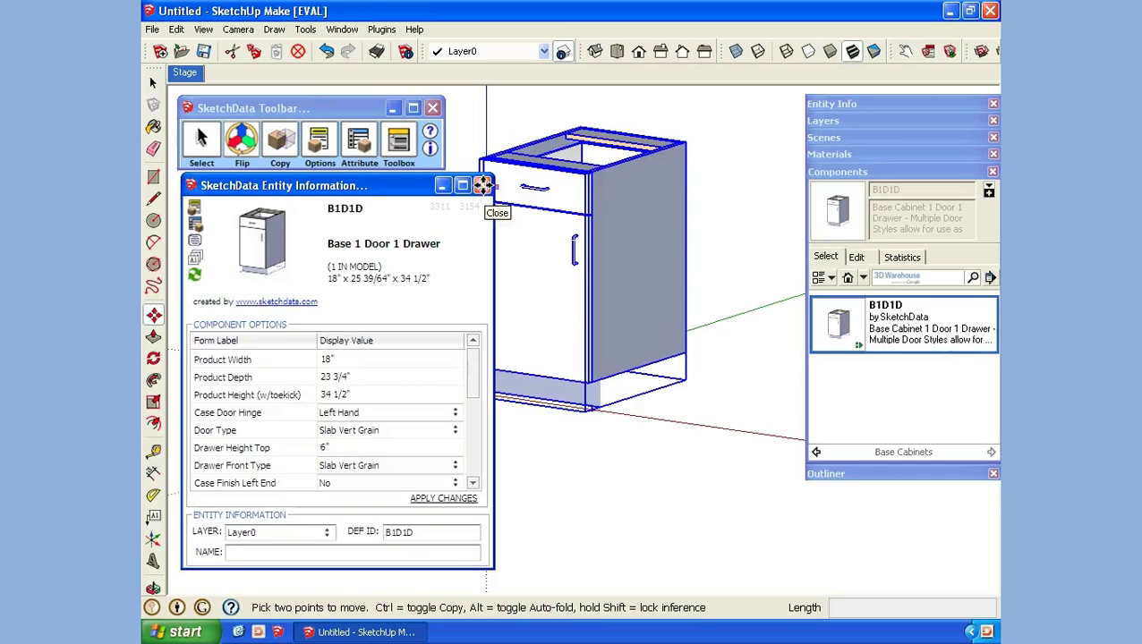
left_click(482, 186)
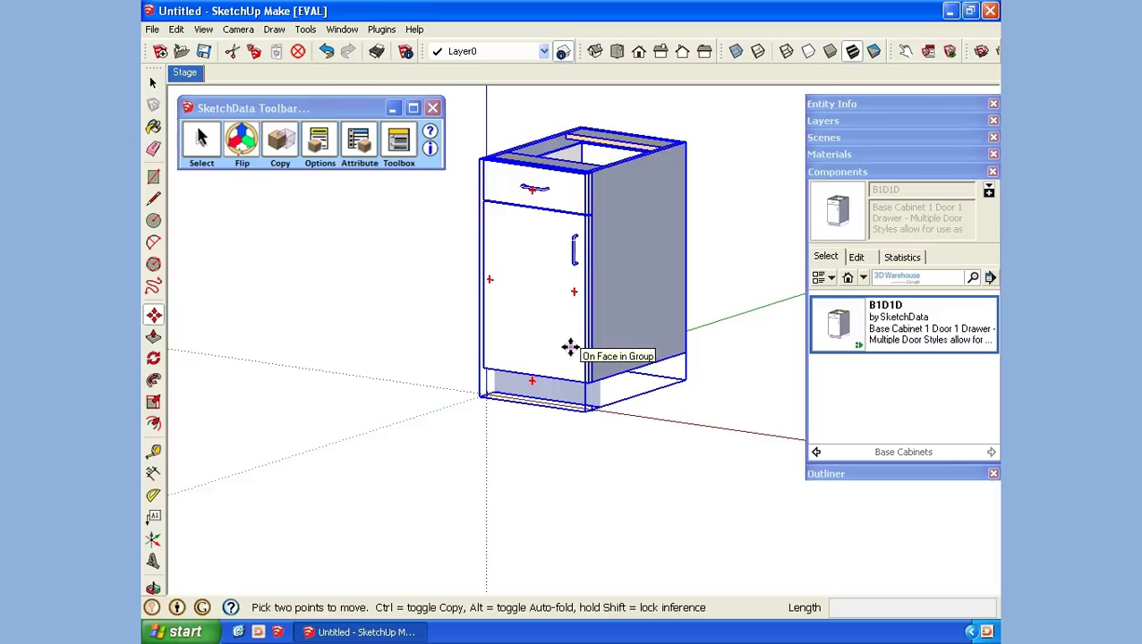
Step: Change the cabinet's Product Width to 22 and apply the change
left_click(320, 143)
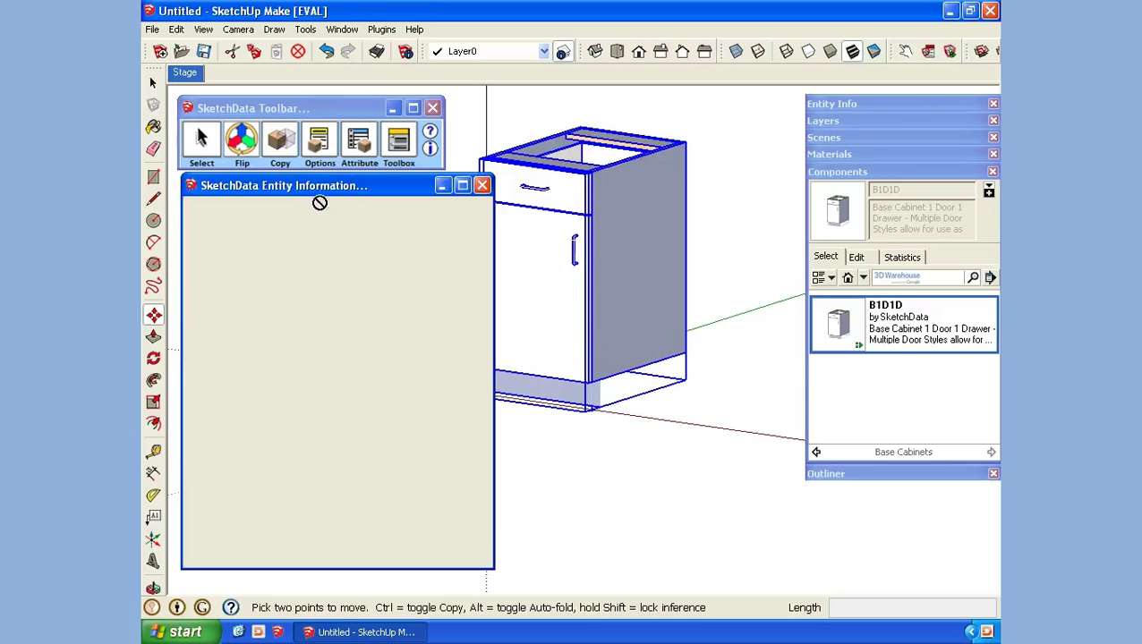
left_click(340, 361)
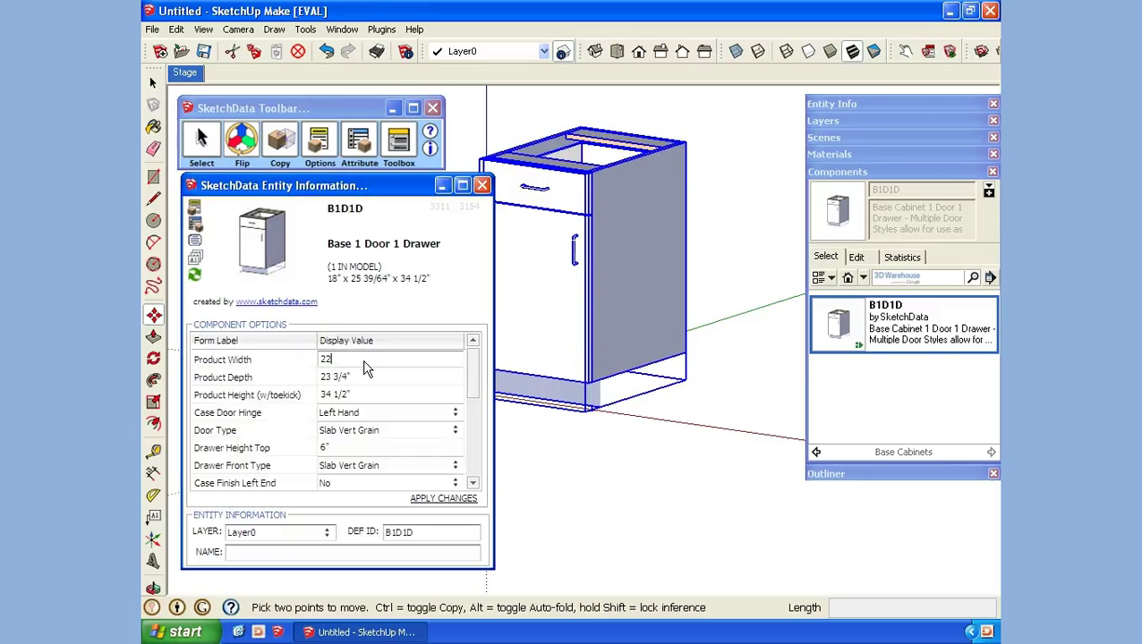
type("22")
key("Return")
left_click(431, 499)
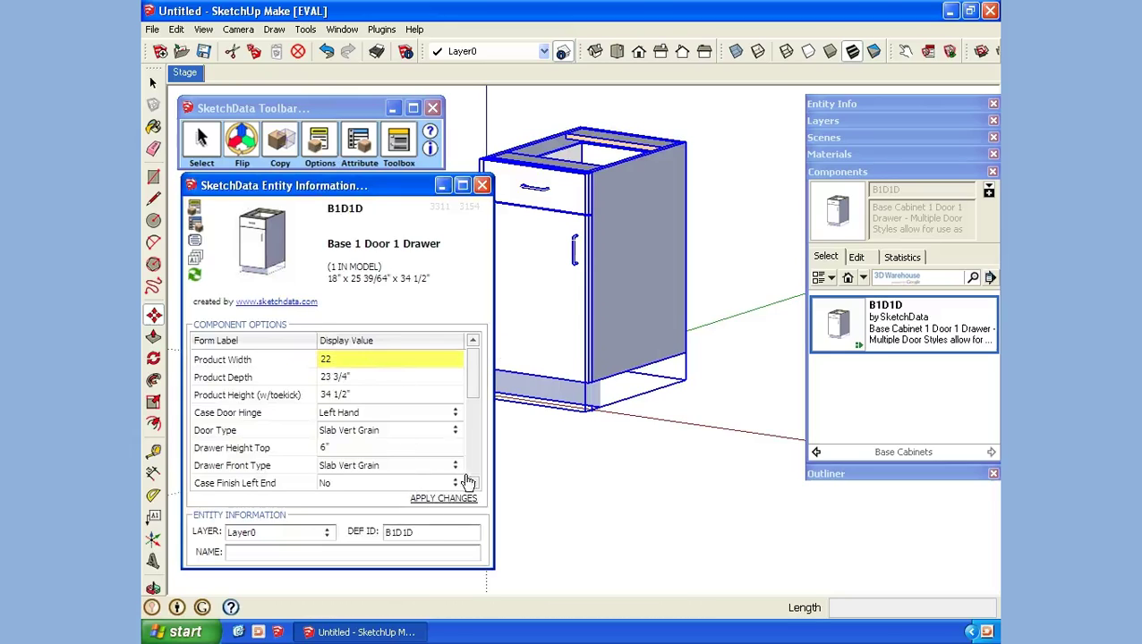
left_click(482, 185)
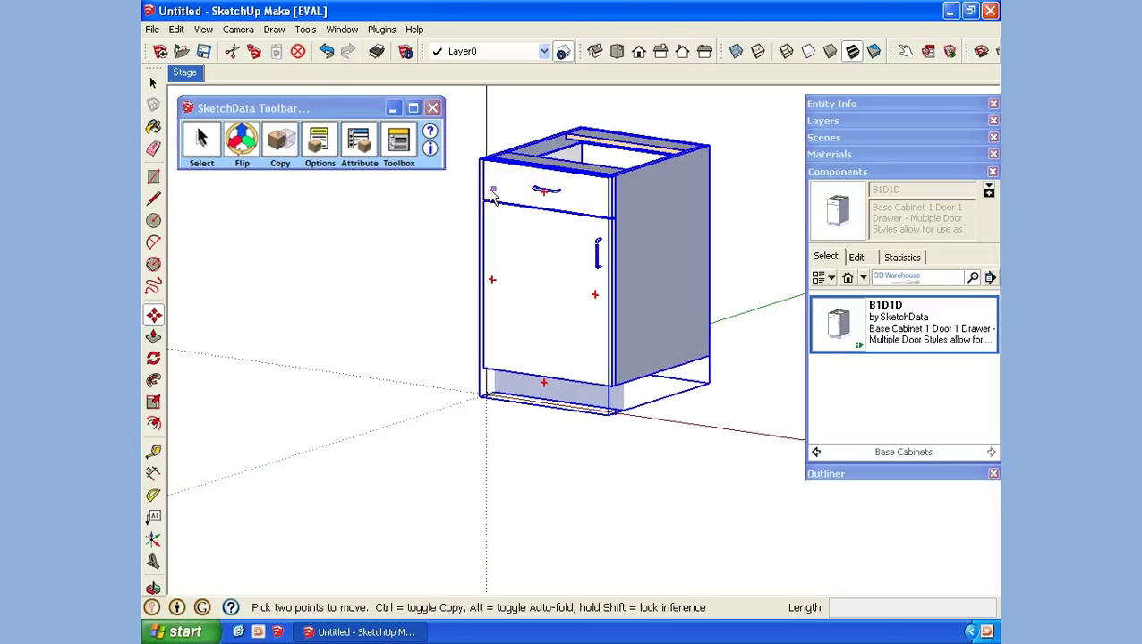
Step: Place a second B1D1D beside the first, then expand both B1D1D nodes in the Outliner to show BAC, BTM and TOP
left_click(851, 326)
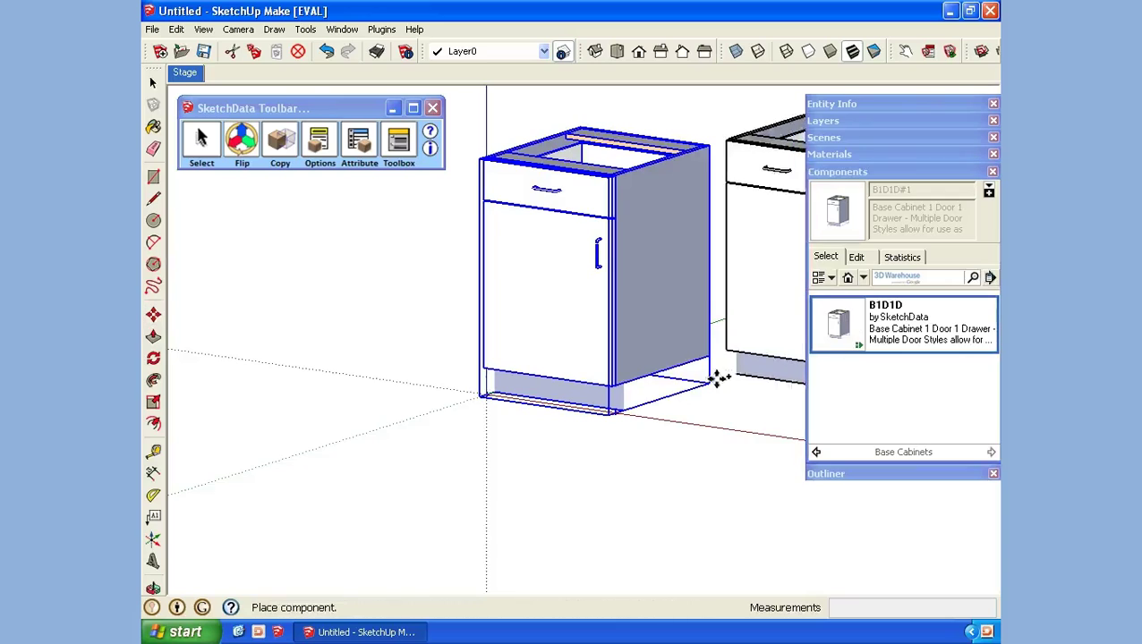
left_click(612, 410)
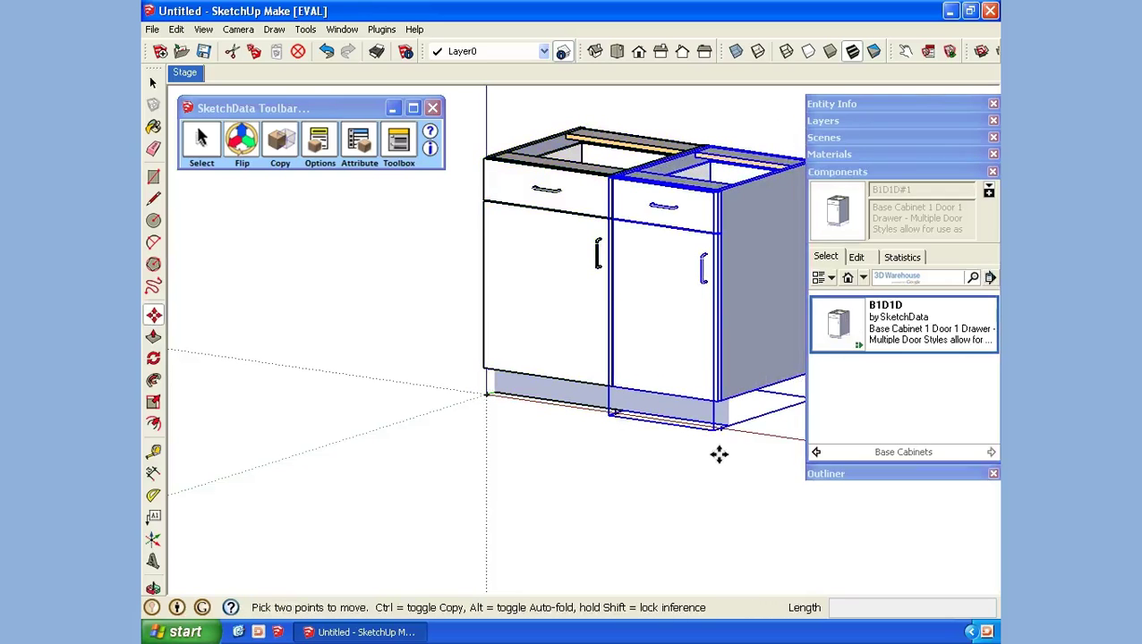
left_click(840, 171)
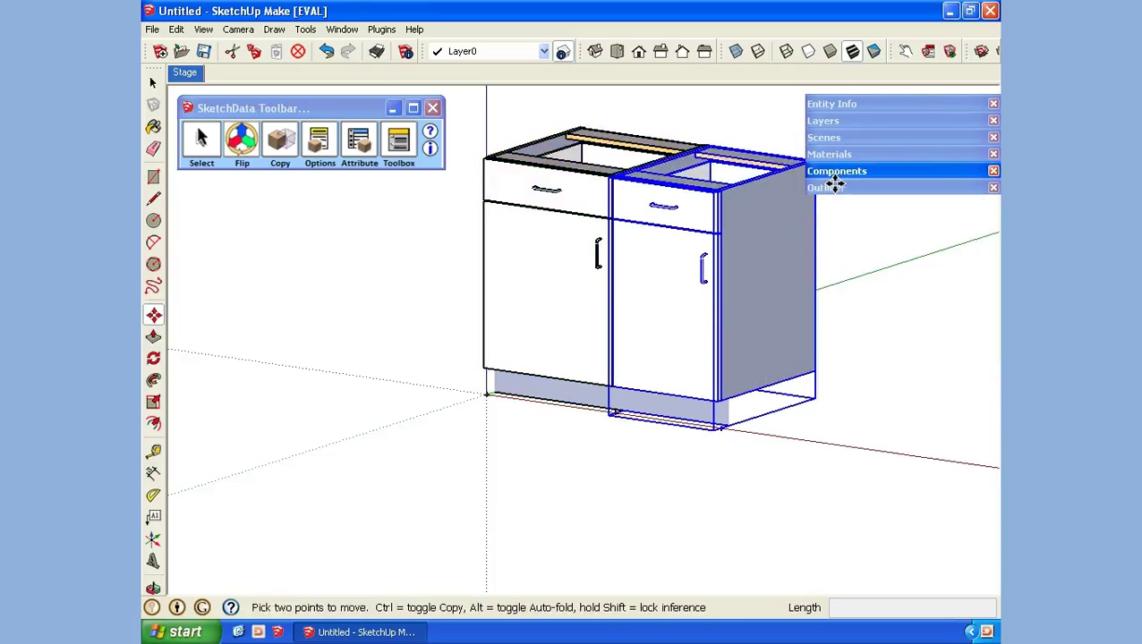
left_click(828, 188)
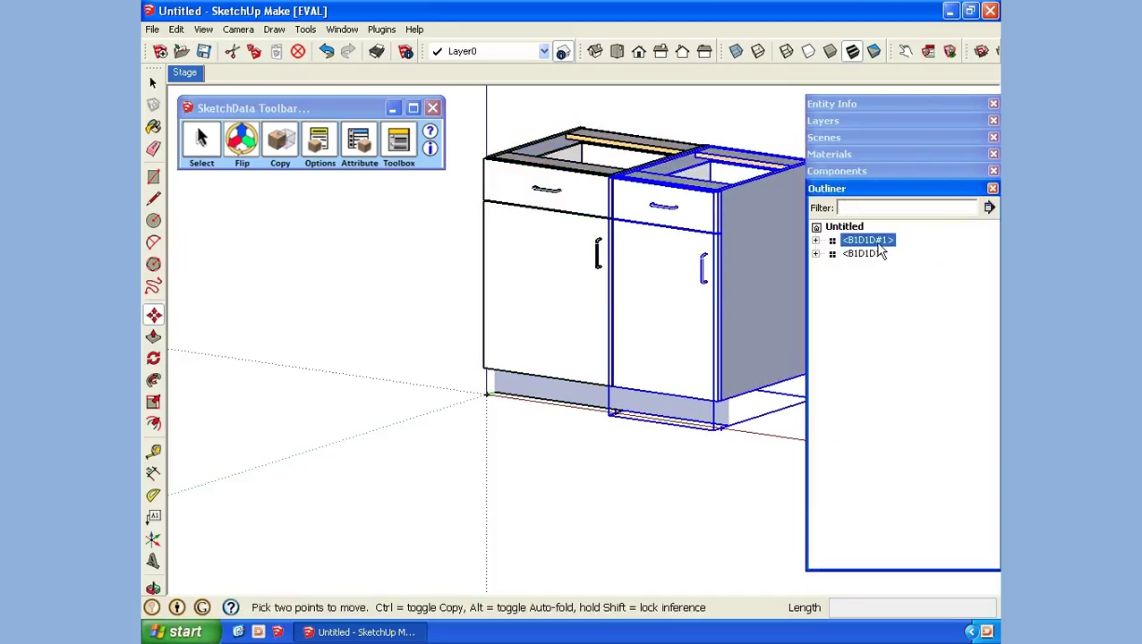
left_click(816, 254)
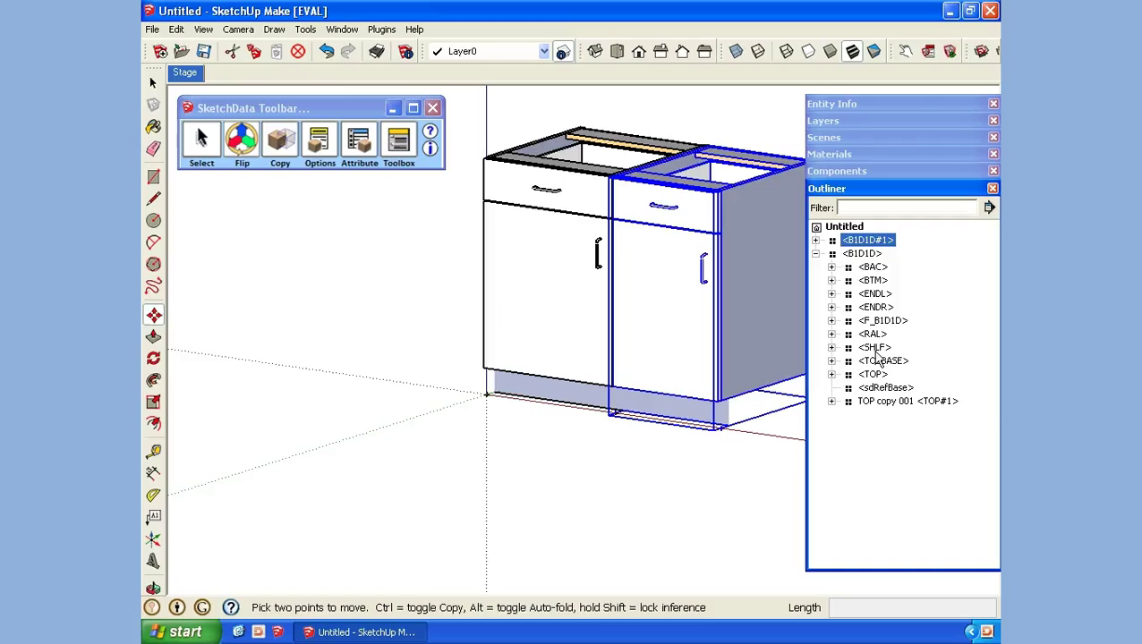
left_click(815, 240)
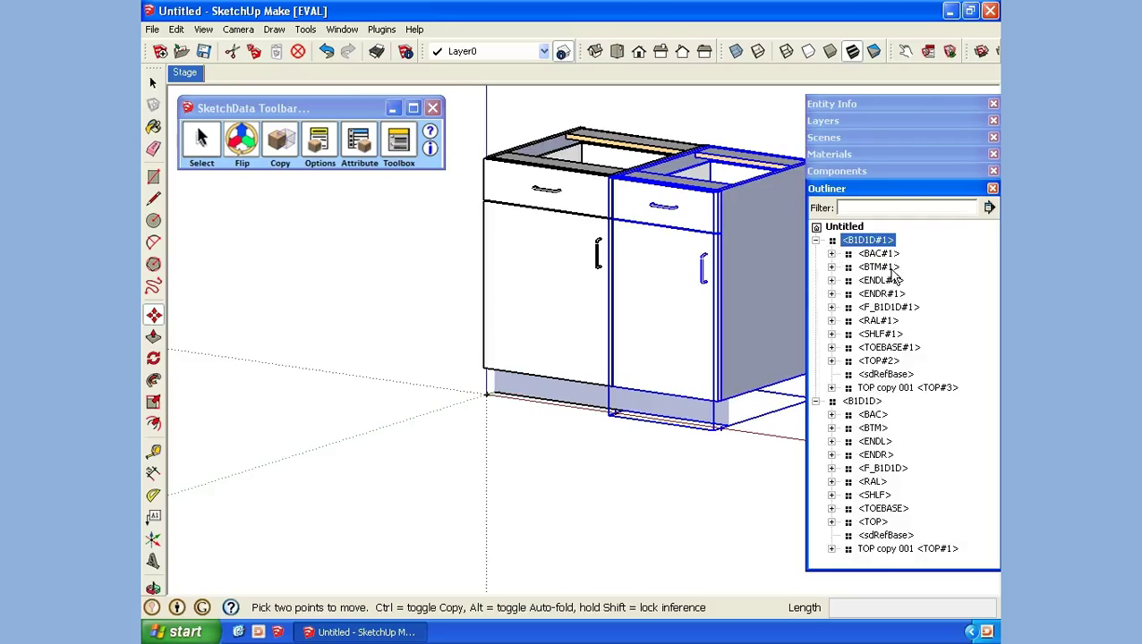
Step: Delete both the left and right cabinets from the model
left_click(153, 83)
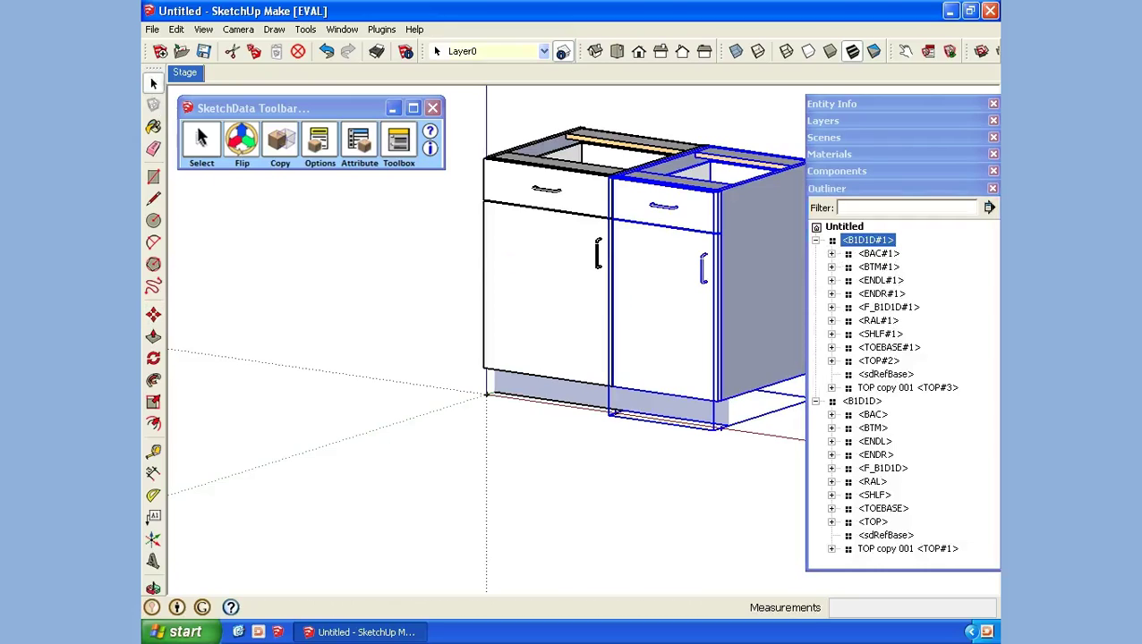
left_click(455, 269)
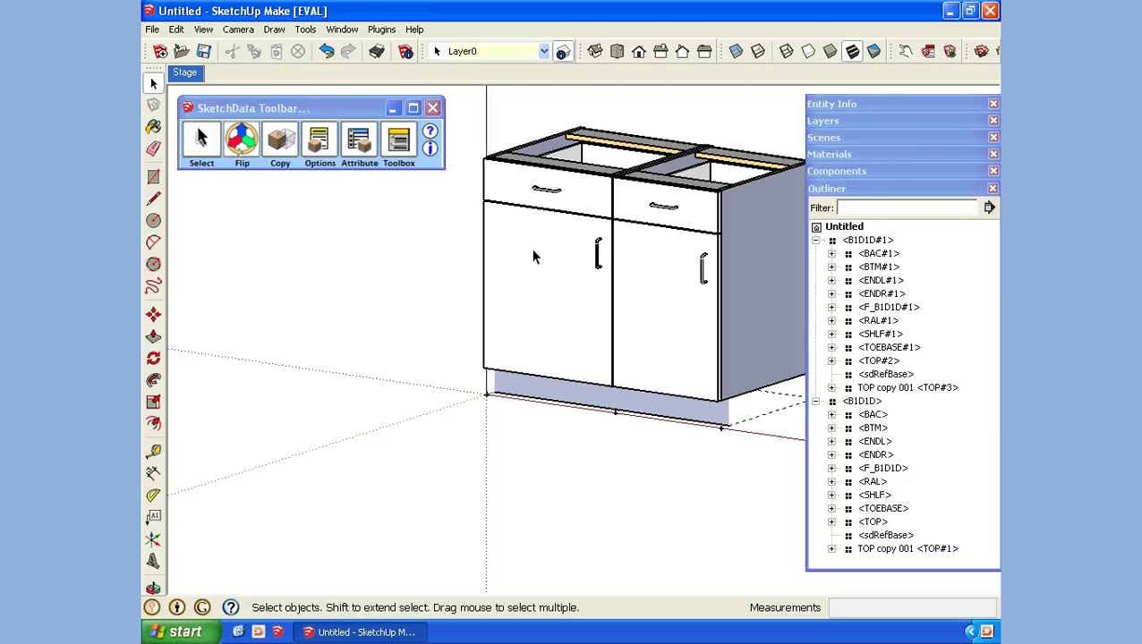
left_click(533, 257)
key("Delete")
left_click(667, 285)
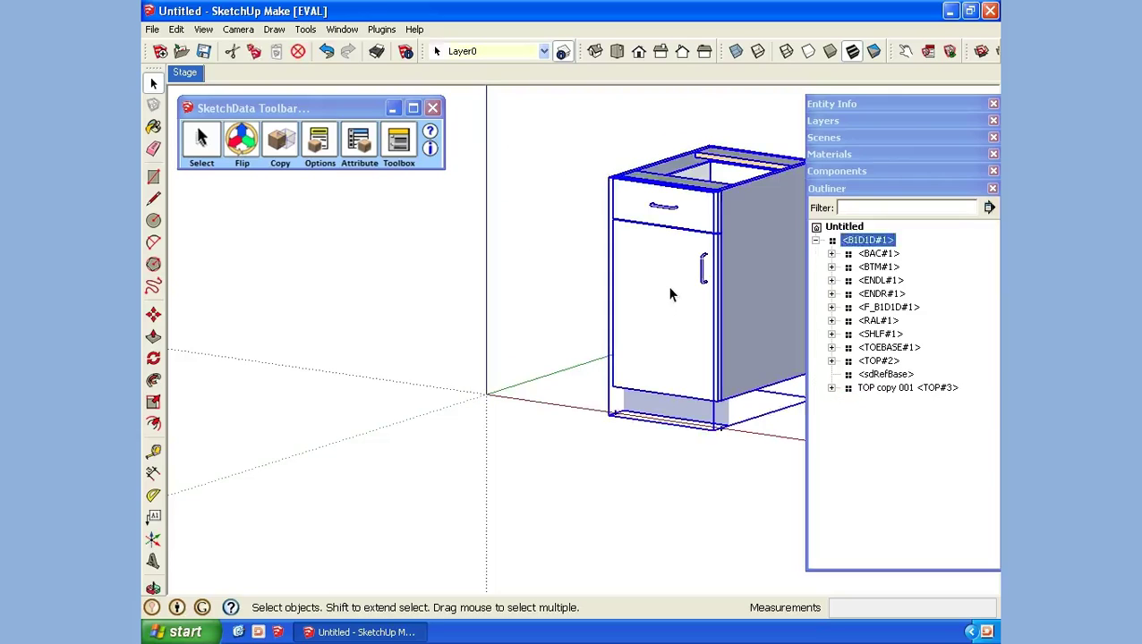
key("Delete")
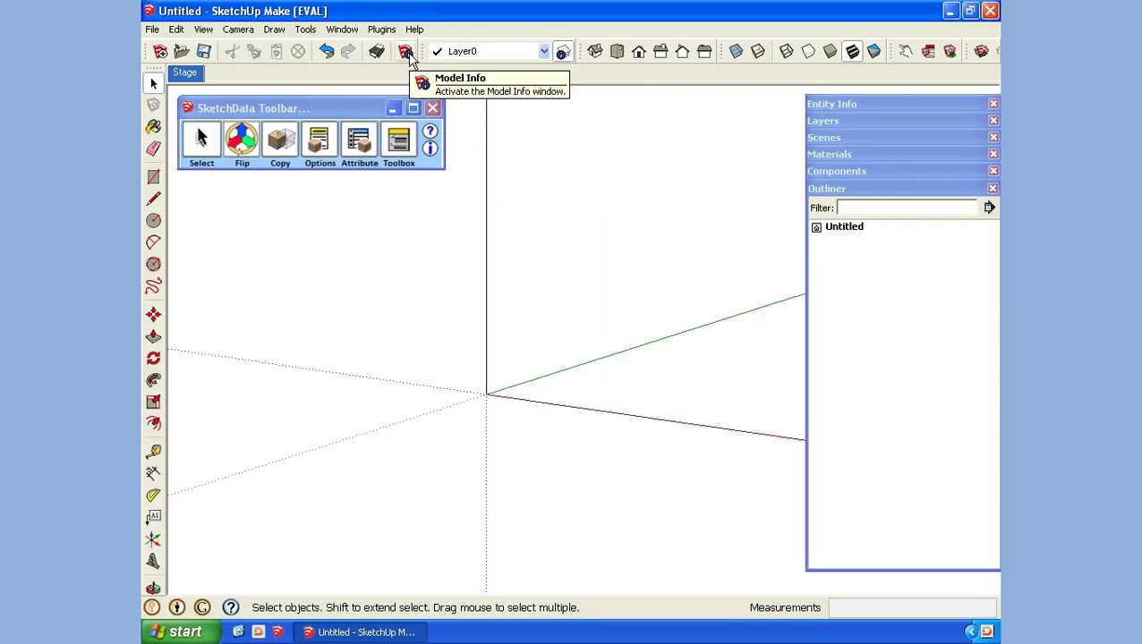
Step: Purge unused definitions, layers and materials in Model Info > Statistics
left_click(408, 55)
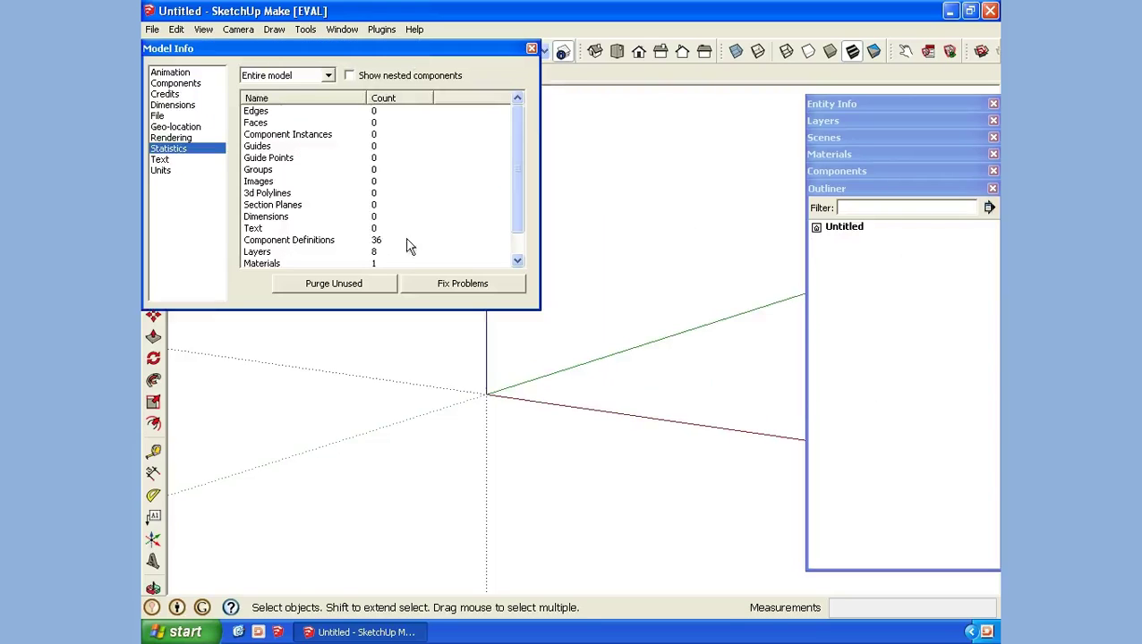
left_click(347, 284)
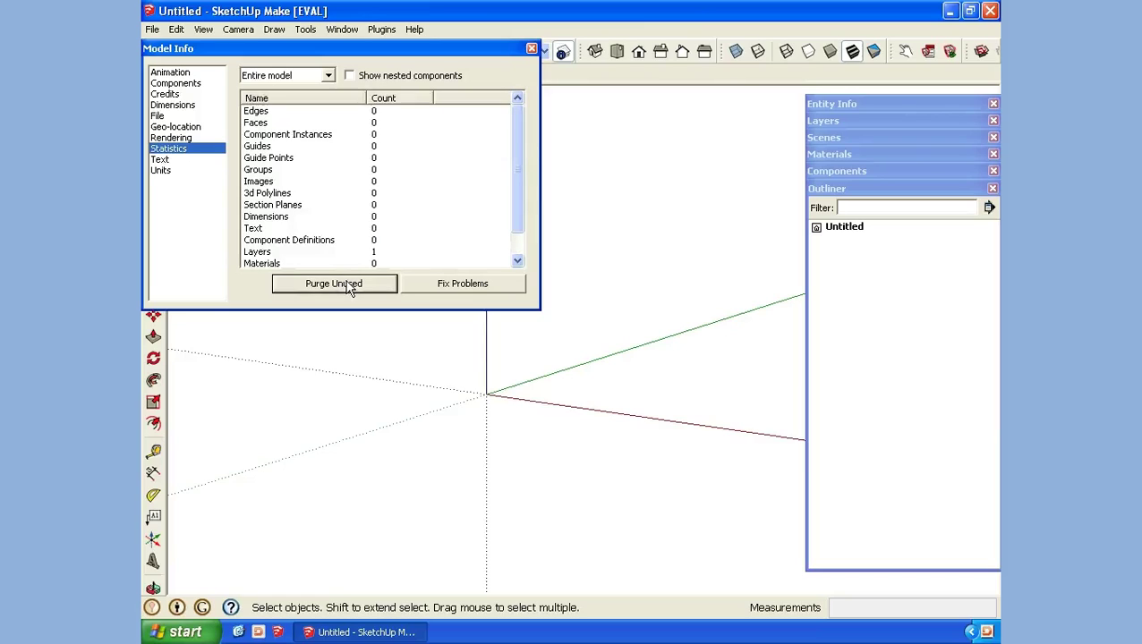
left_click(533, 49)
Step: Place a fresh B1D1D cabinet from Components at the origin
left_click(861, 187)
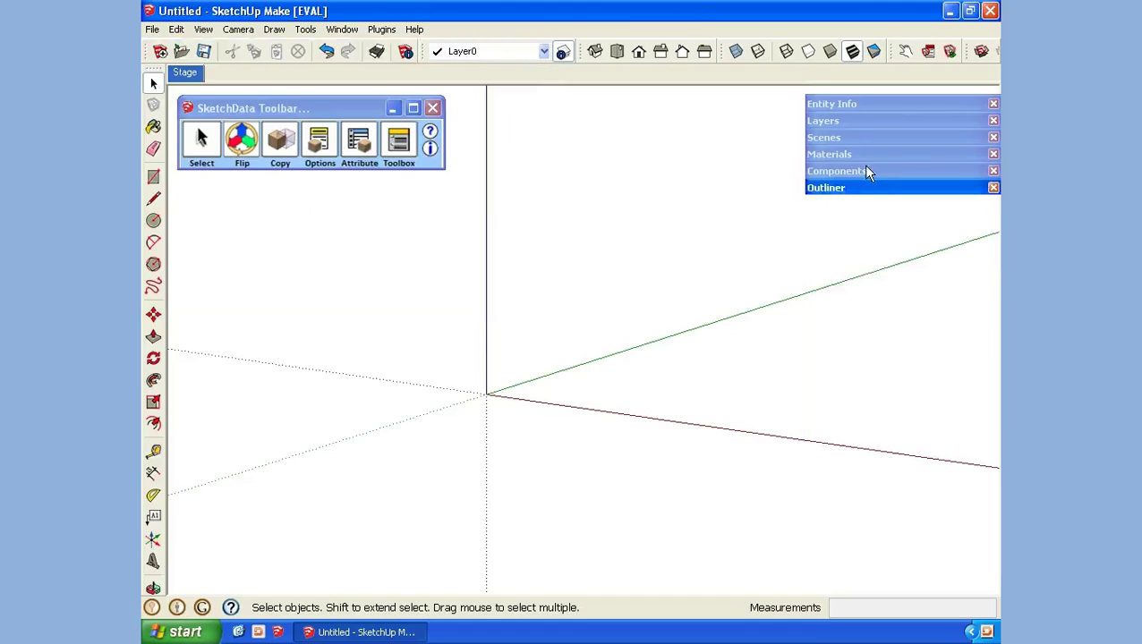
left_click(864, 171)
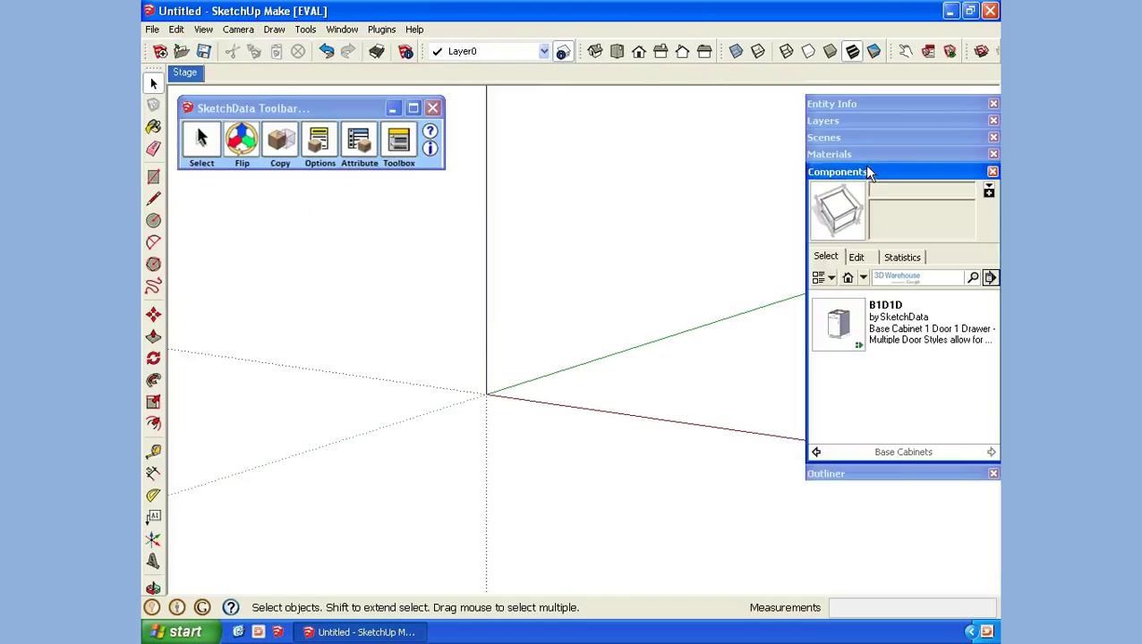
left_click(839, 327)
left_click(486, 394)
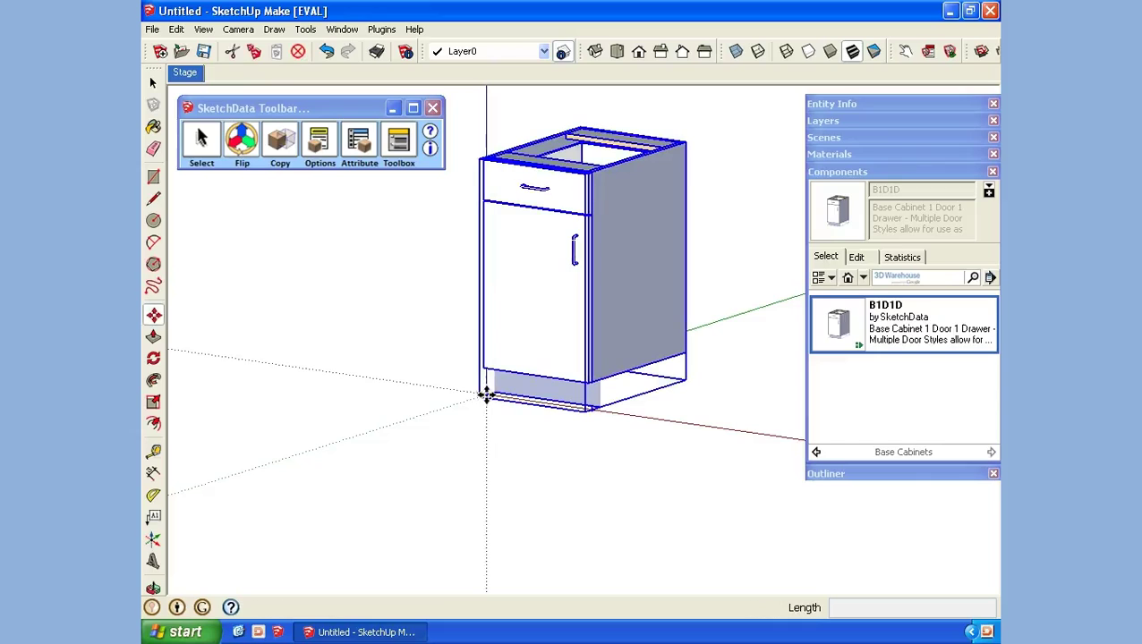
Step: In Model Info > Units, set length format to Decimal, unit mm, precision 0.0mm
left_click(341, 29)
left_click(346, 43)
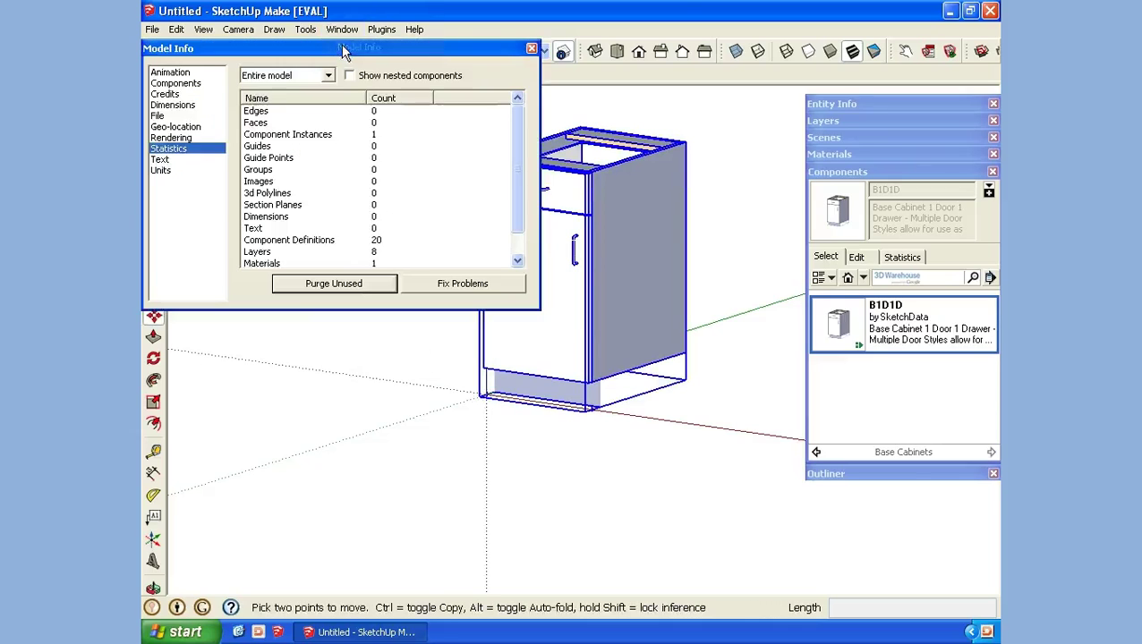
left_click(163, 170)
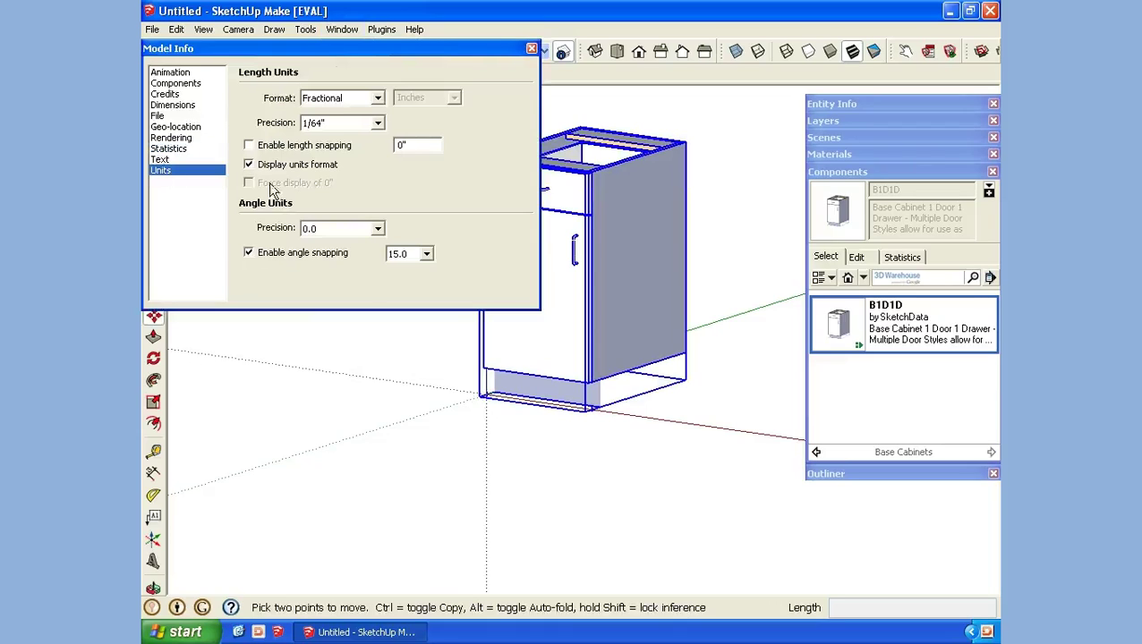
left_click(376, 97)
left_click(385, 116)
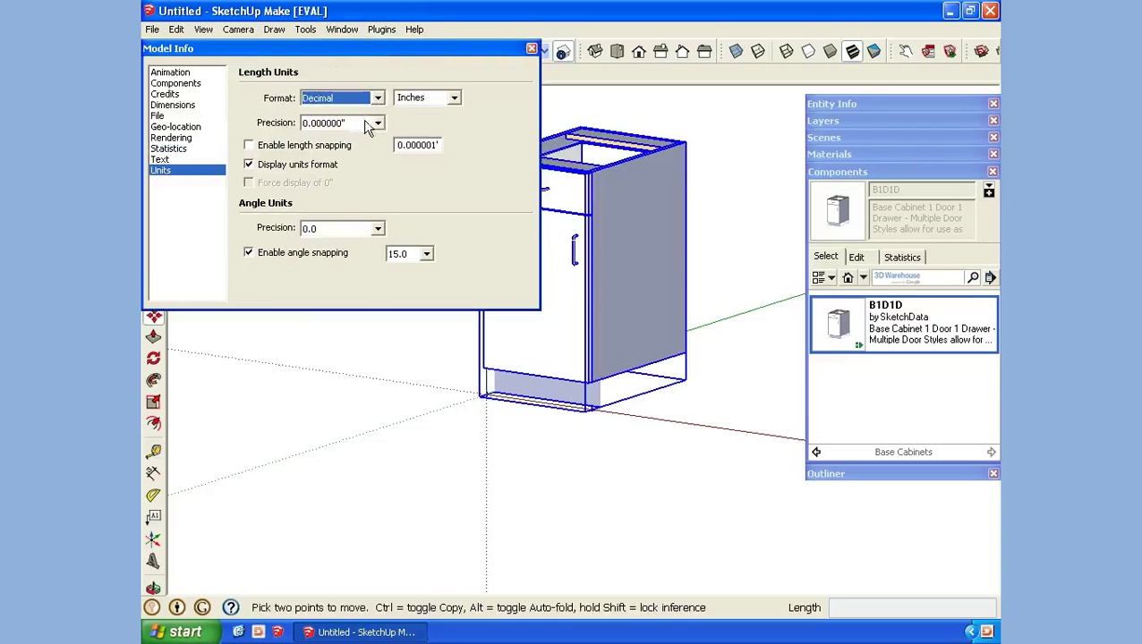
left_click(379, 122)
left_click(358, 137)
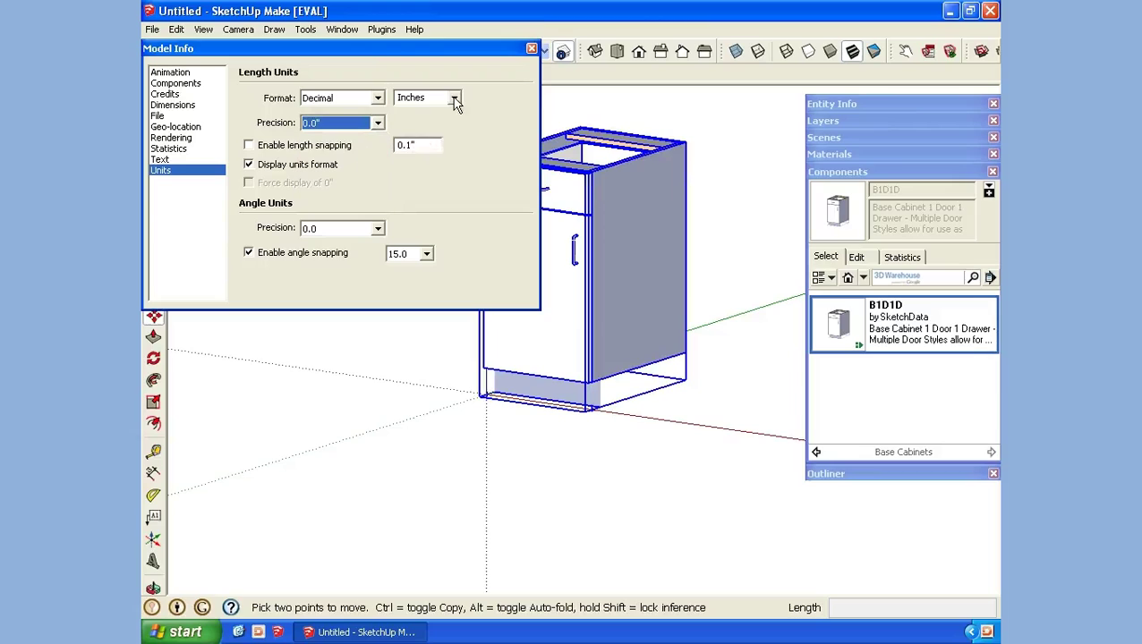
left_click(454, 98)
left_click(437, 135)
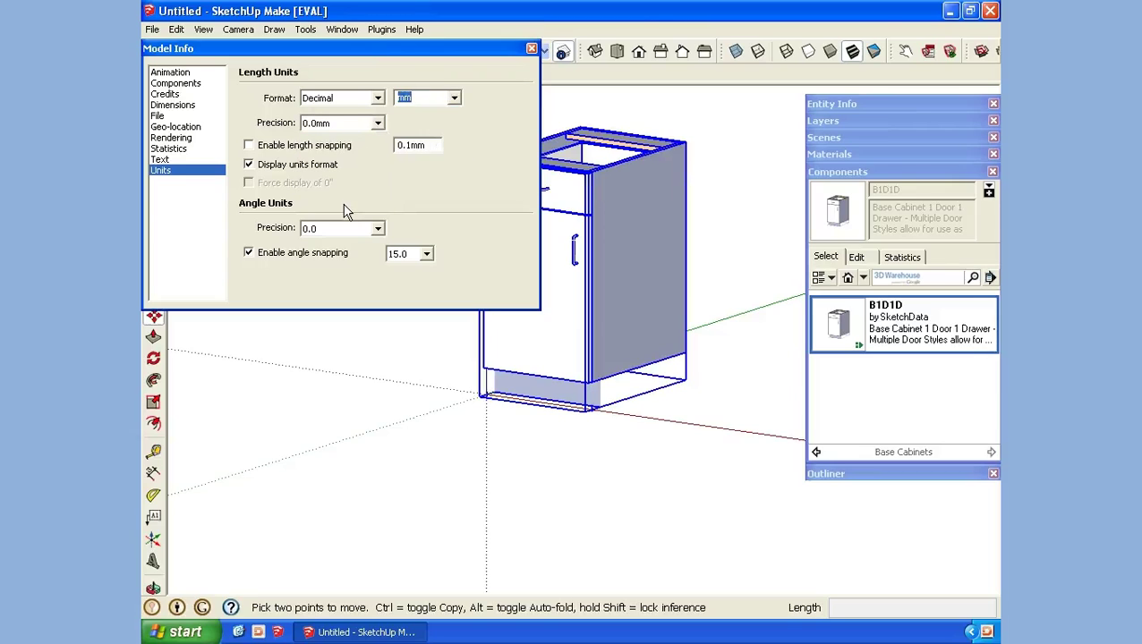
Step: In SketchData options, set product width 300, depth 560 and height 870
left_click(531, 47)
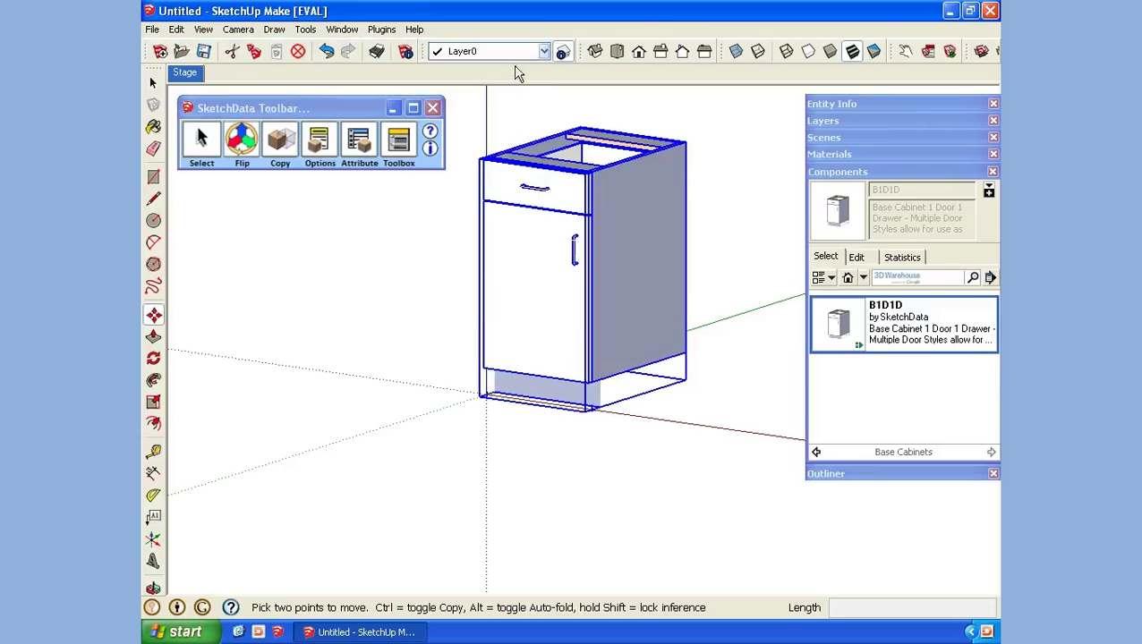
left_click(323, 162)
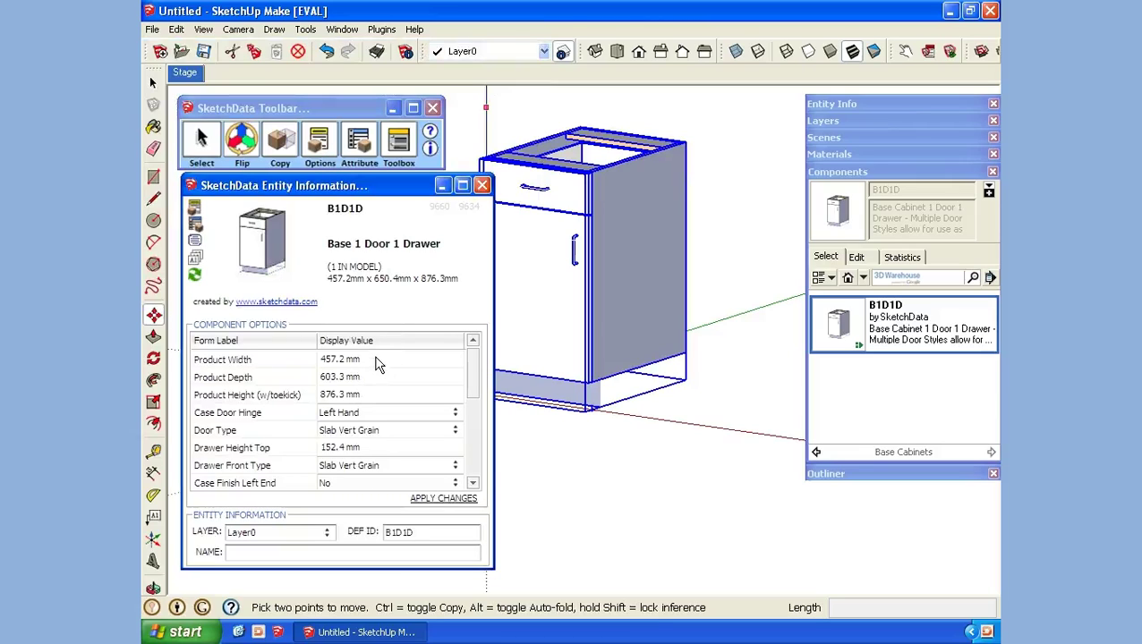
left_click(377, 361)
type("300")
key("Return")
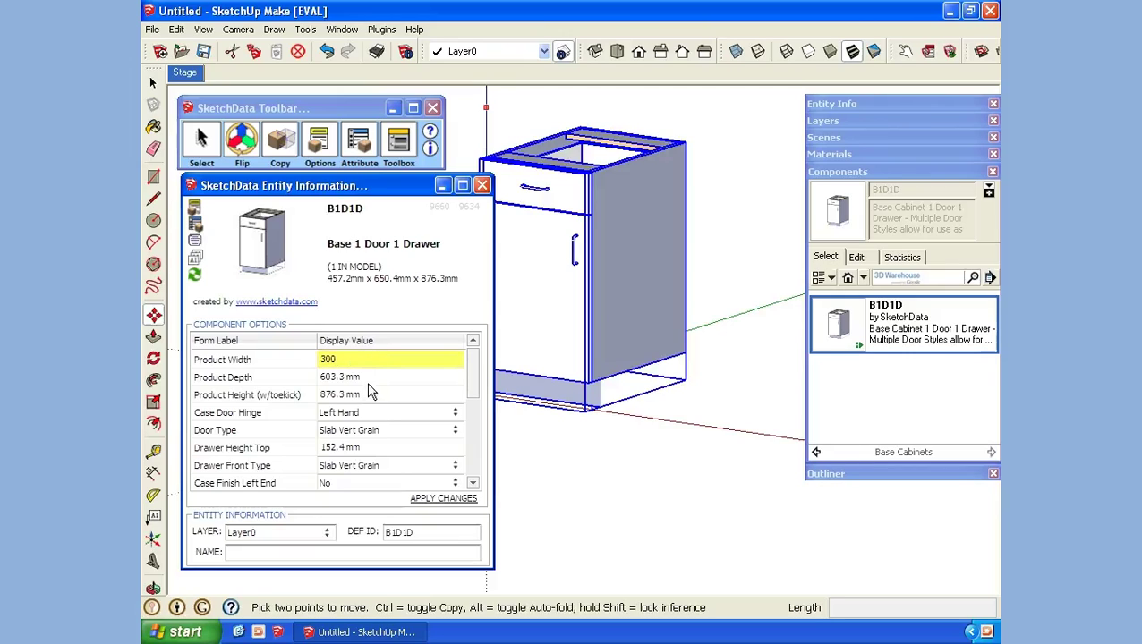
left_click(374, 383)
type("560")
key("Return")
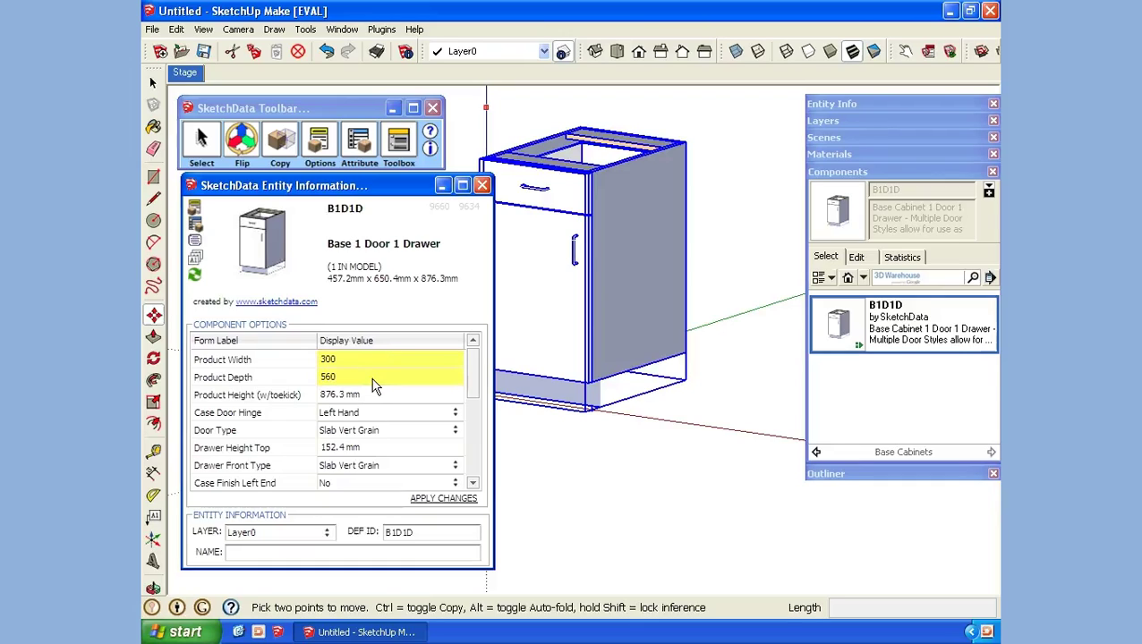
left_click(370, 397)
type("870")
key("Return")
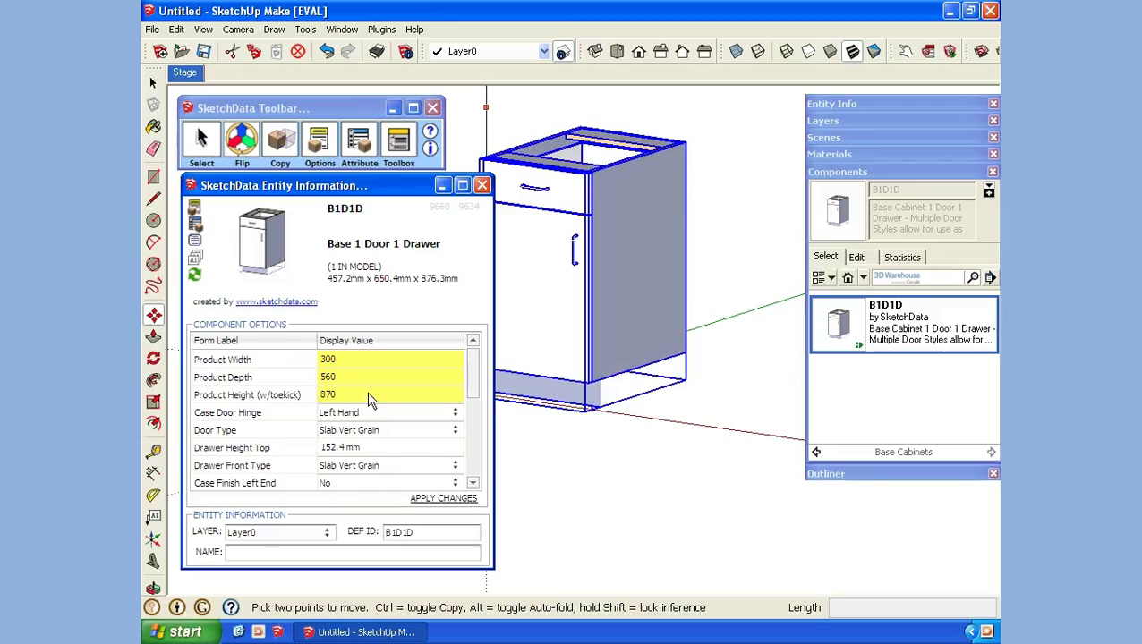
Step: Set top drawer height 141 and case toekick height 150, then apply the changes
left_click(362, 449)
type("1")
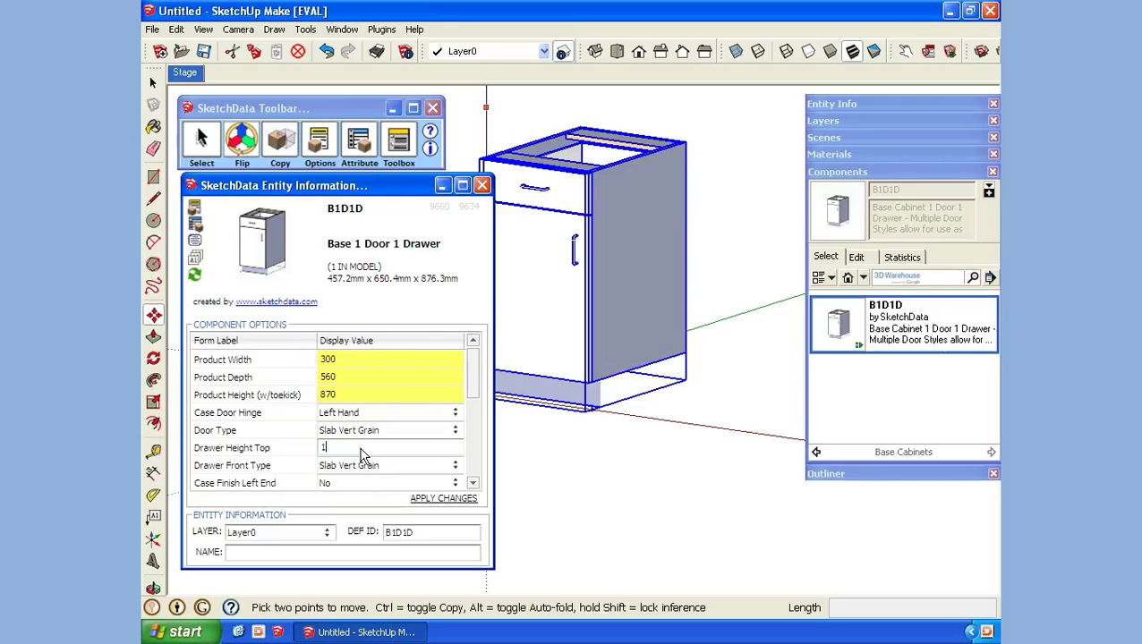
type("41")
key("Return")
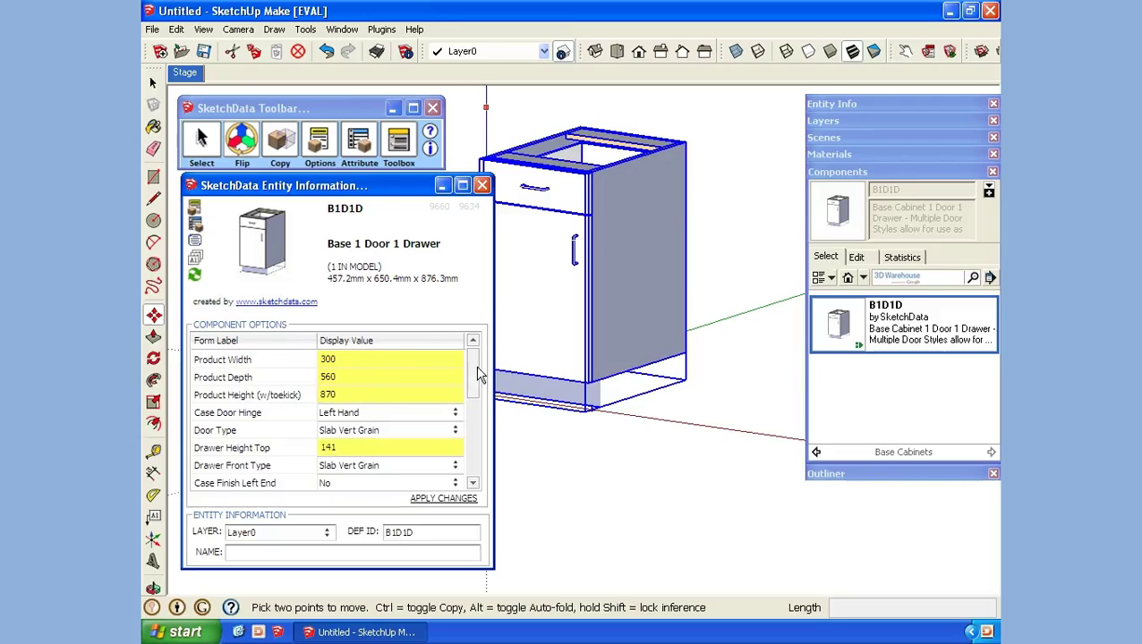
left_click_drag(477, 372, 472, 425)
left_click(375, 446)
type("150")
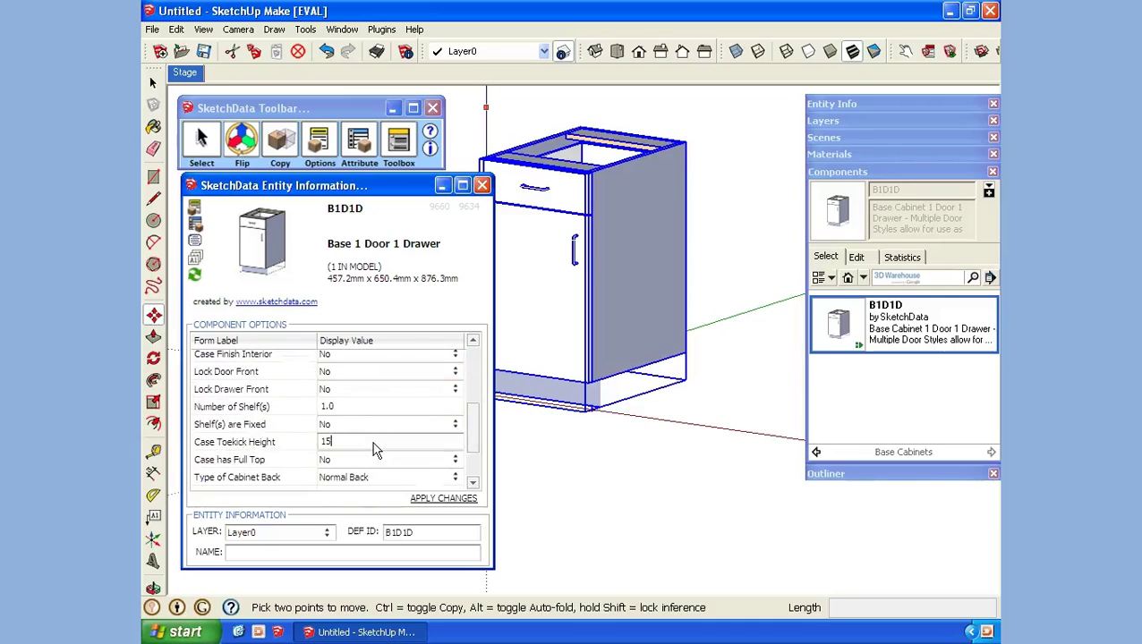
key("Return")
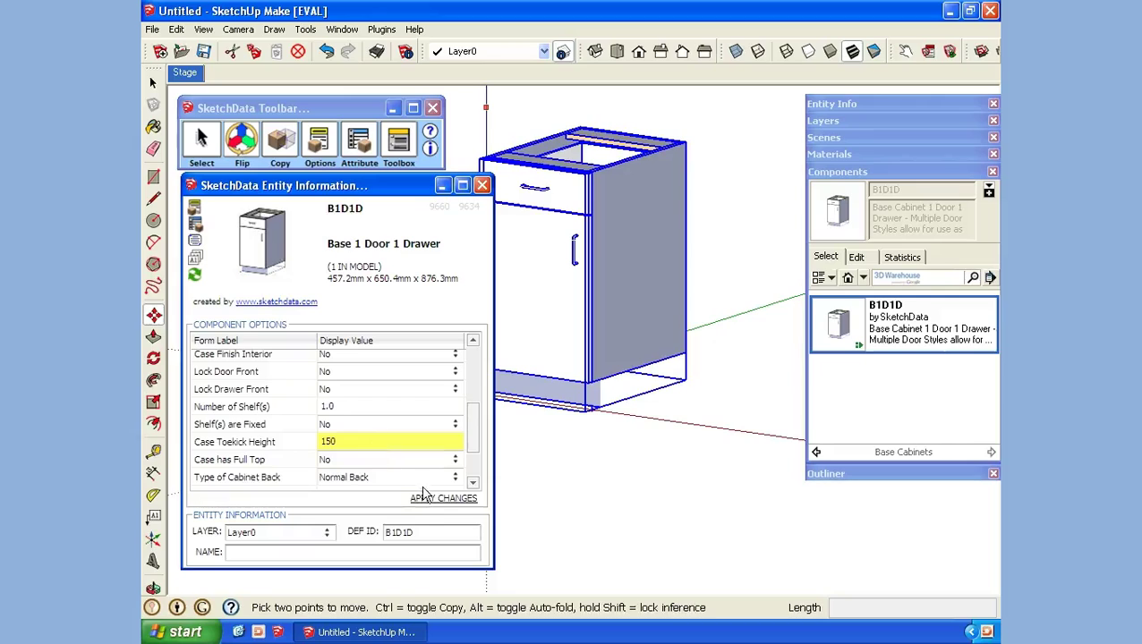
left_click(422, 502)
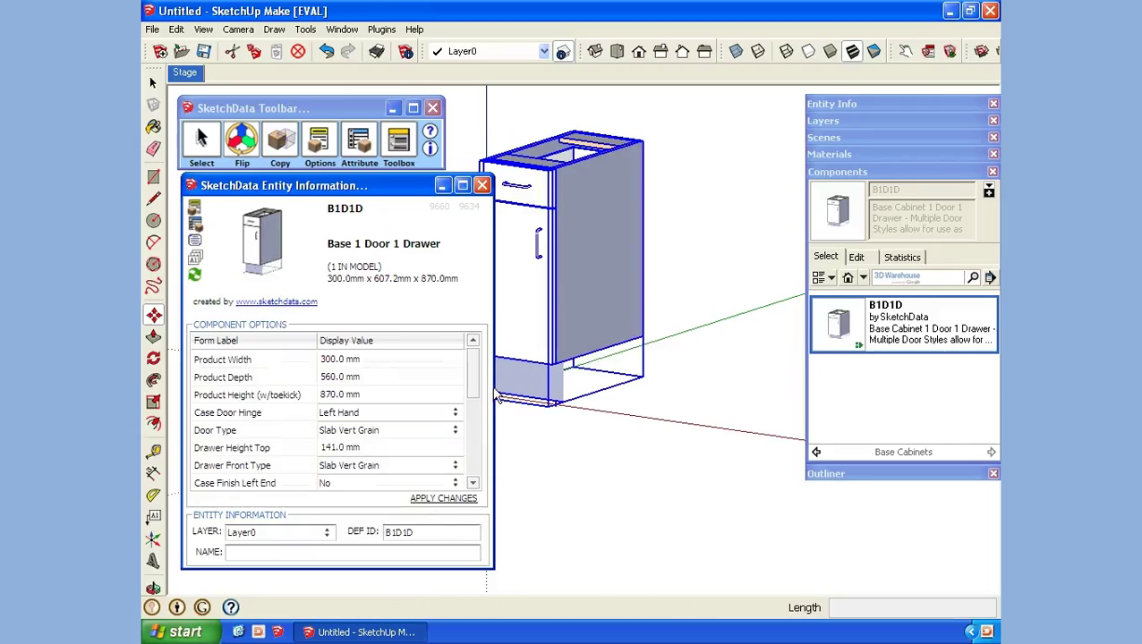
Step: Close the SketchData window and briefly measure from the cabinet top's front corner
left_click(483, 185)
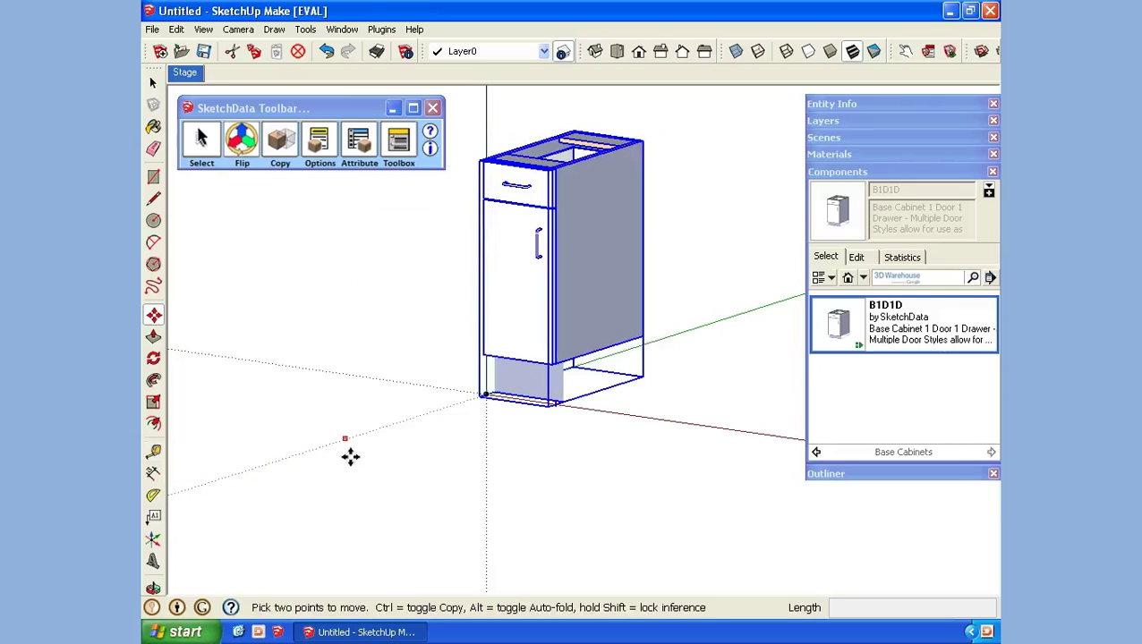
key("t")
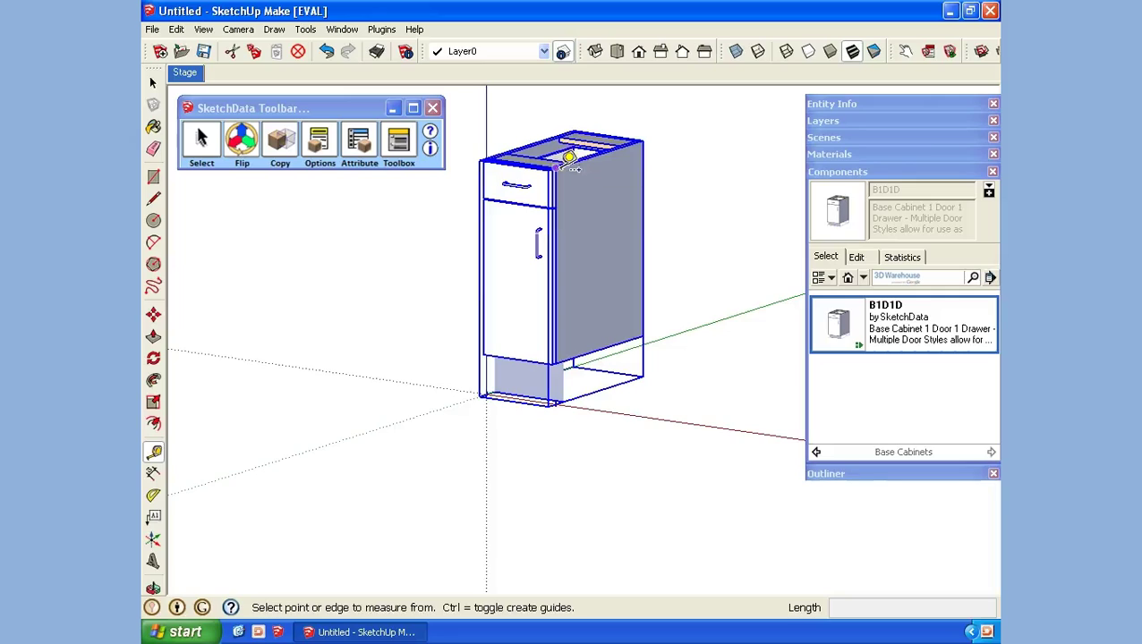
left_click(555, 167)
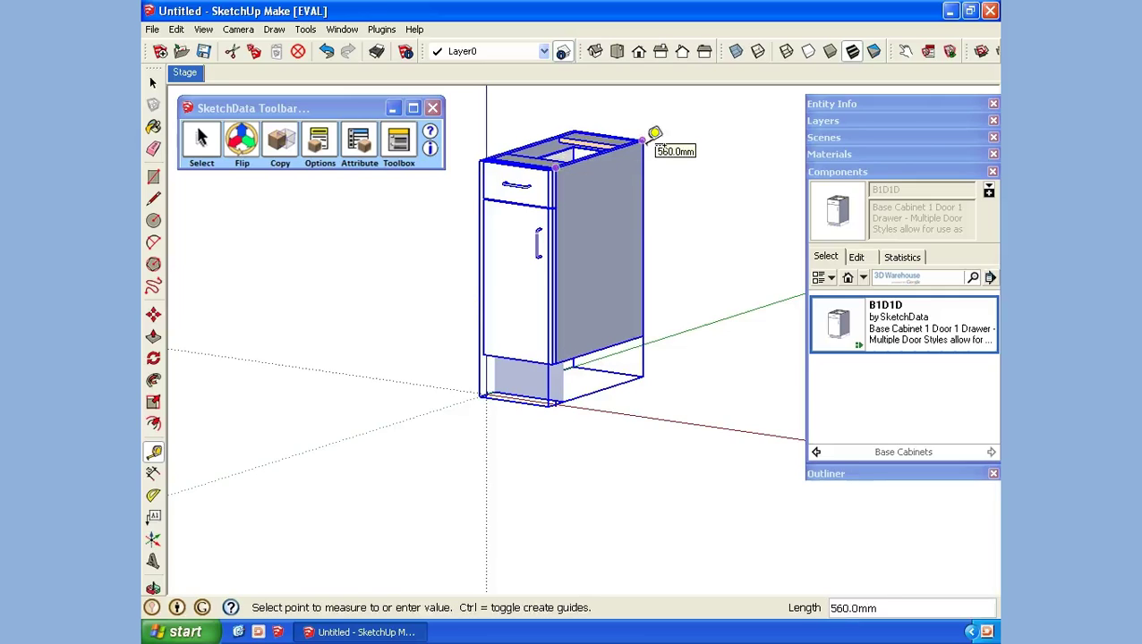
key("space")
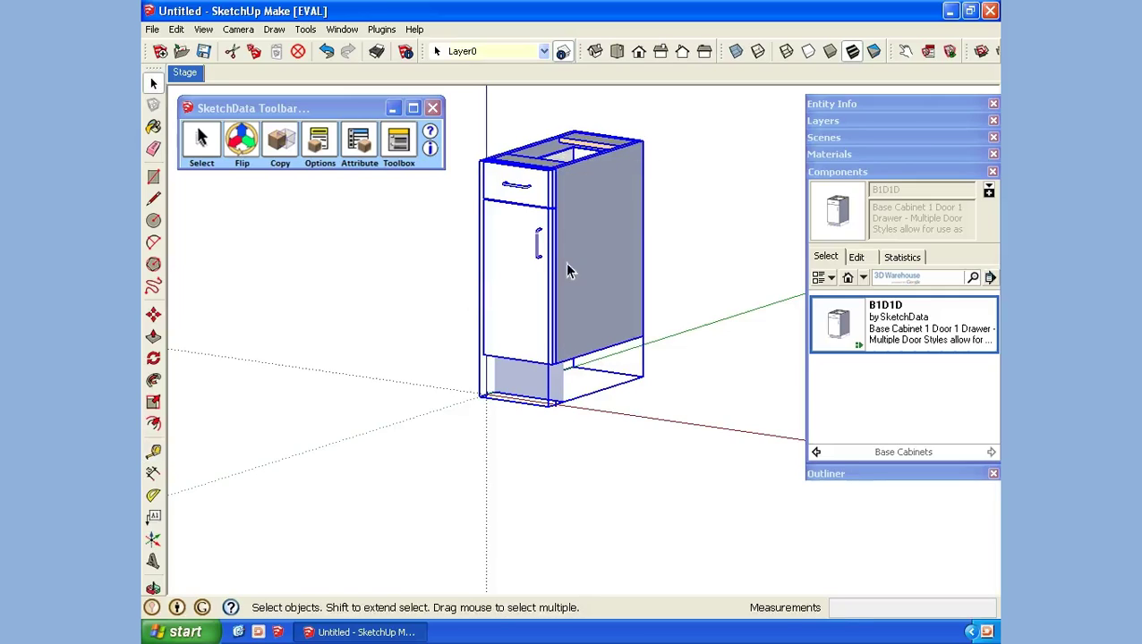
Step: Save the cabinet as B1D1D.skp in My Designs, then delete it from the model
right_click(603, 261)
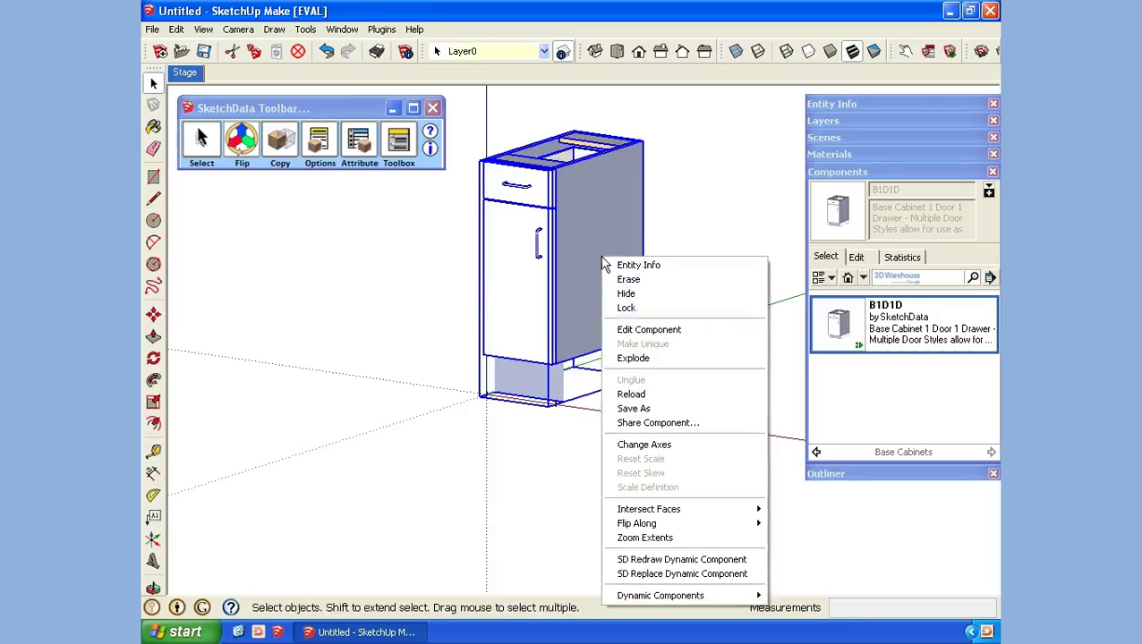
left_click(651, 409)
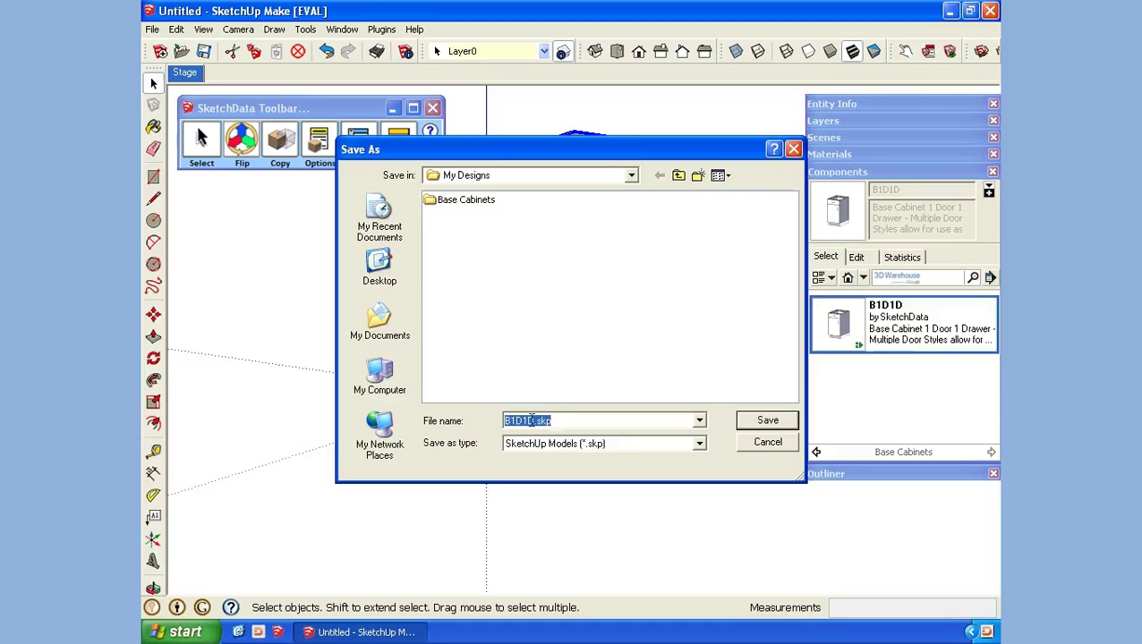
left_click(767, 421)
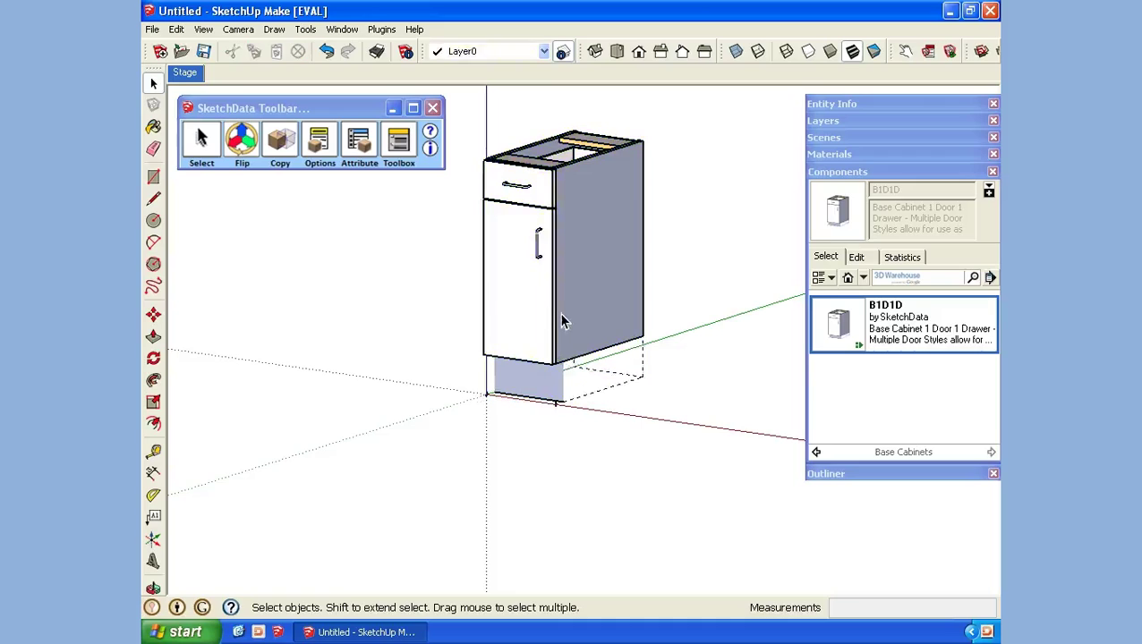
key("Delete")
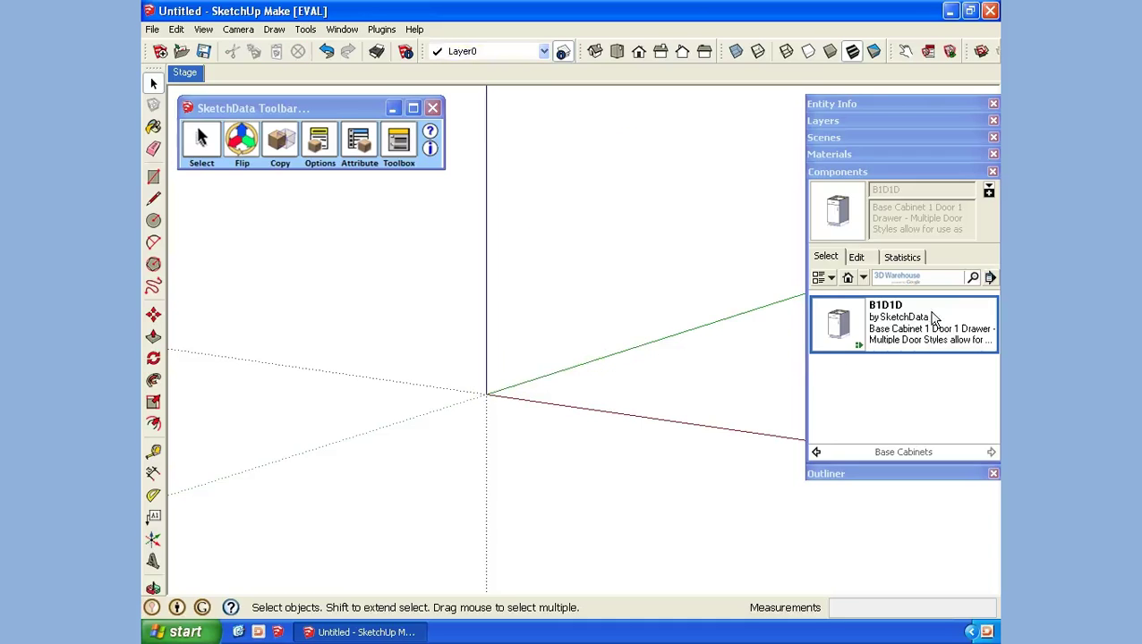
Step: Open the My Designs folder as a local component collection
left_click(989, 278)
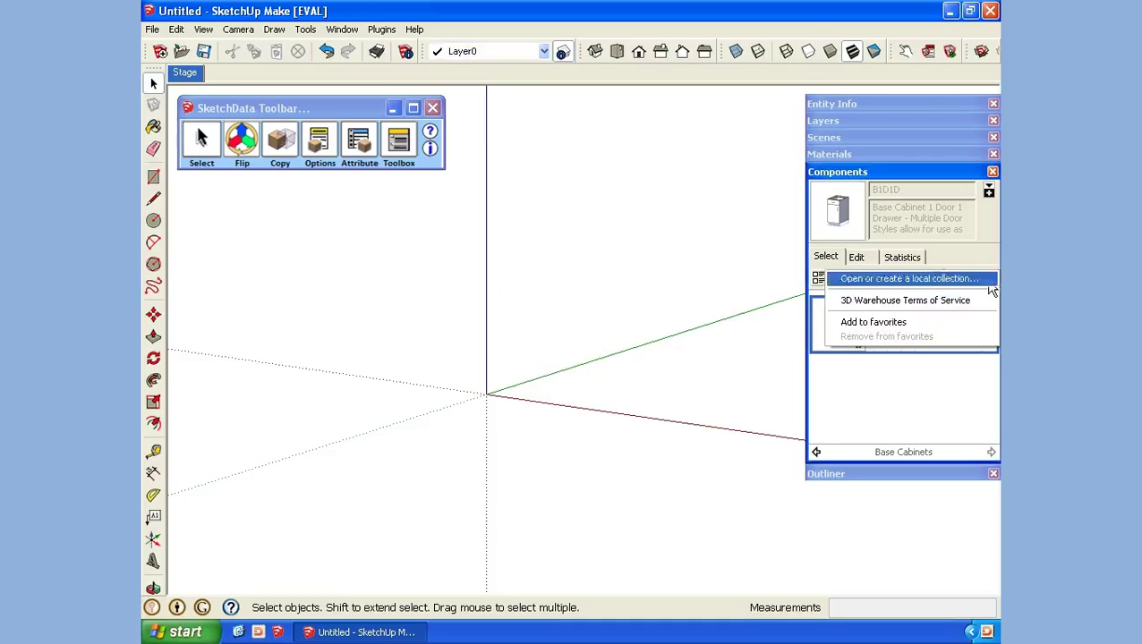
left_click(937, 280)
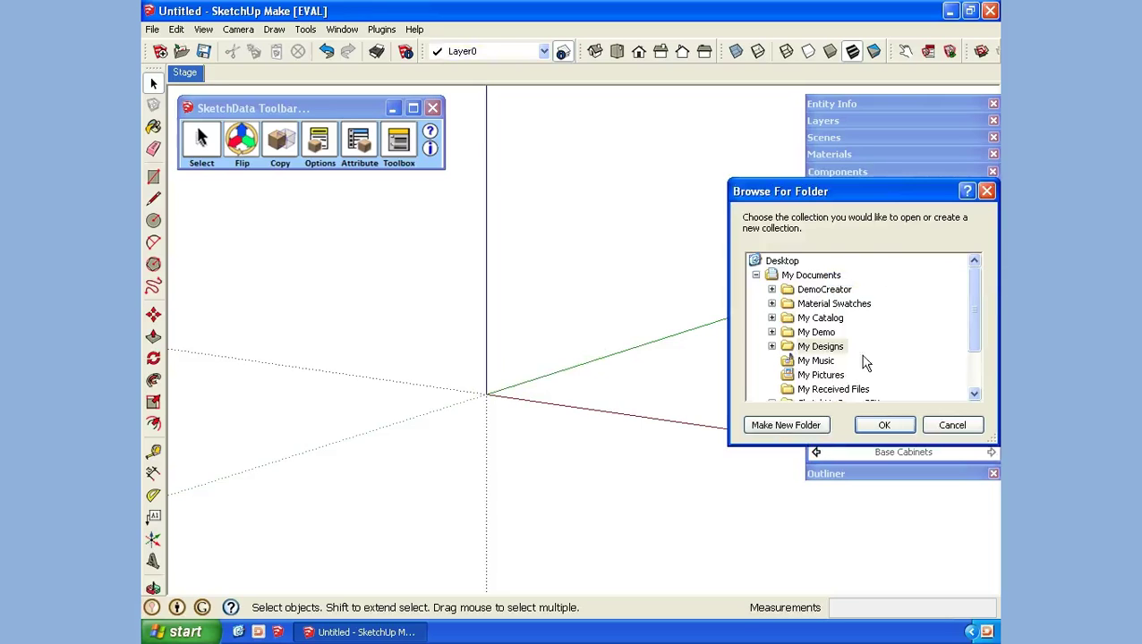
left_click(820, 346)
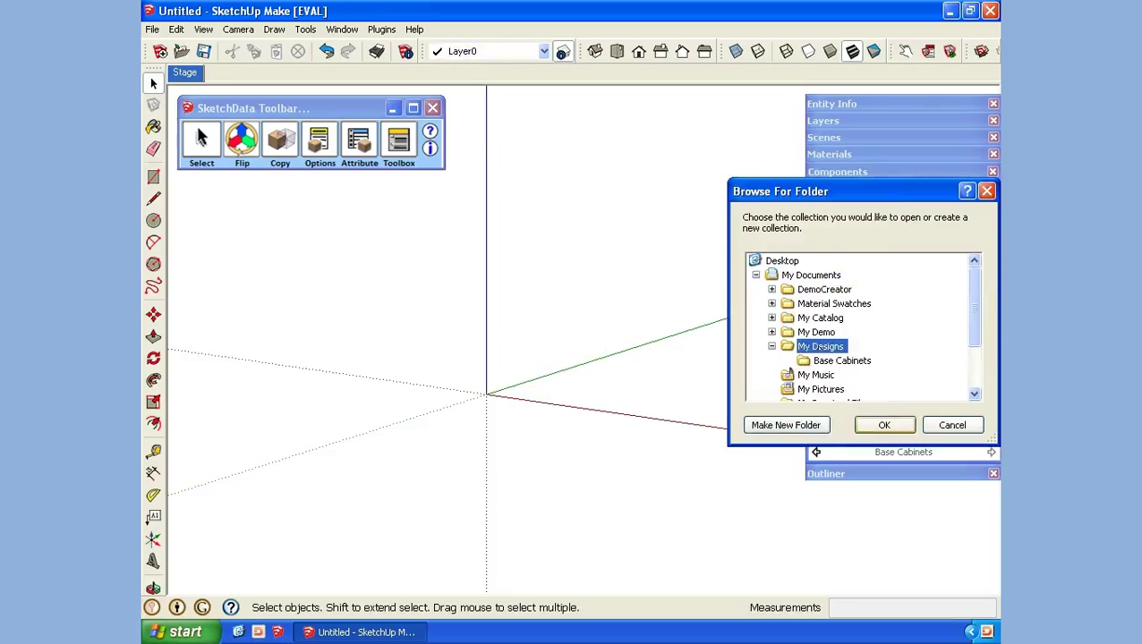
left_click(884, 425)
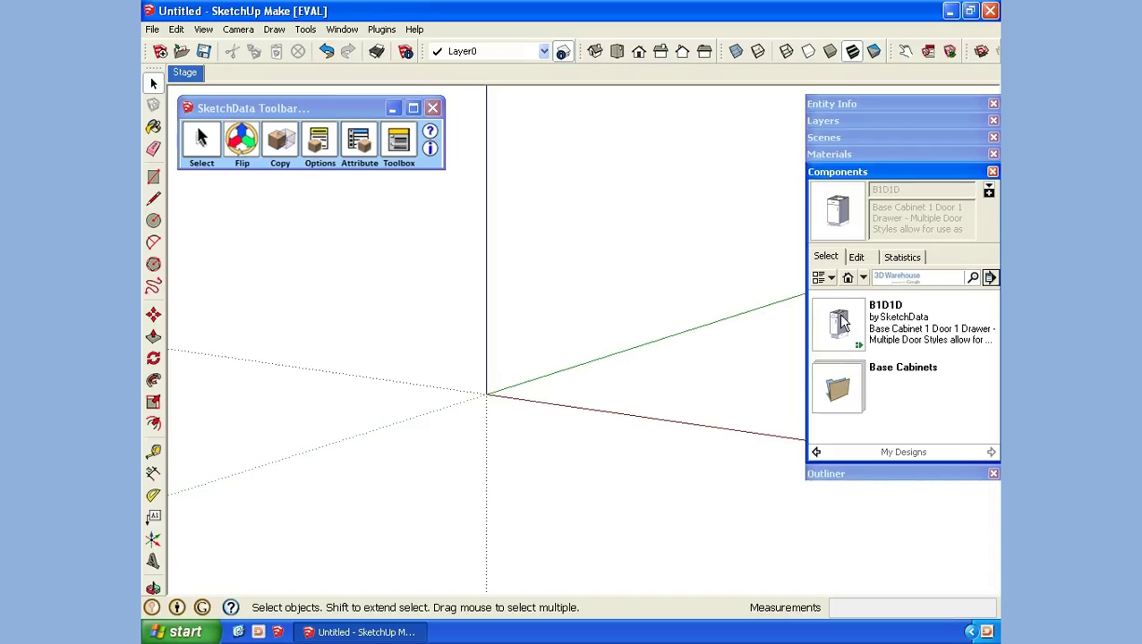
Step: Place the saved B1D1D cabinet at the origin and check its SketchData options
left_click(841, 322)
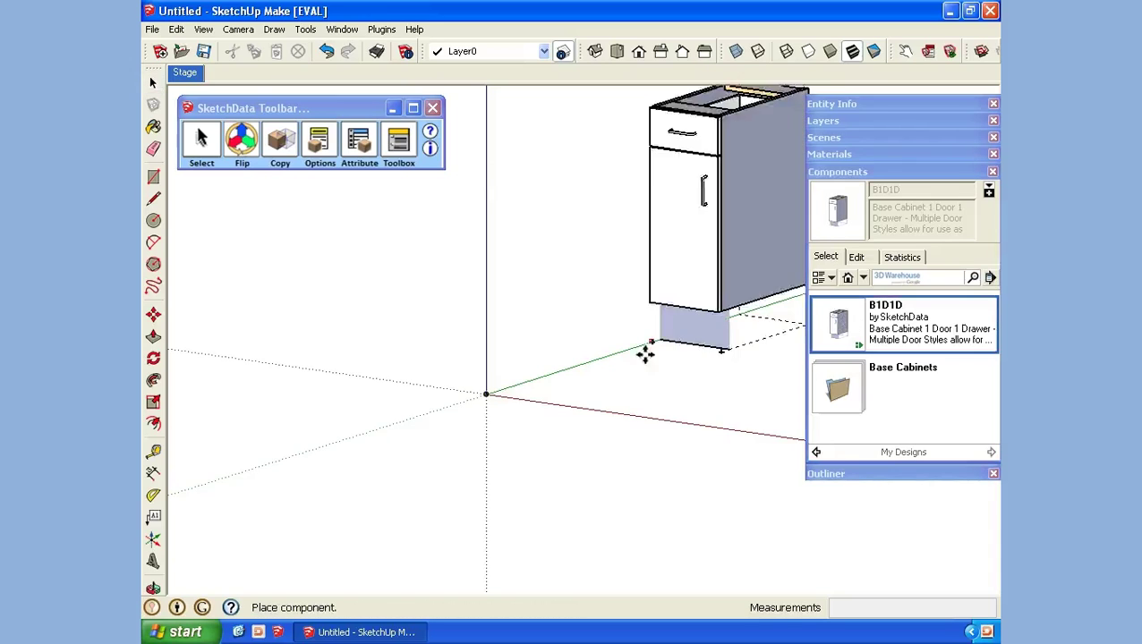
left_click(486, 395)
left_click(313, 150)
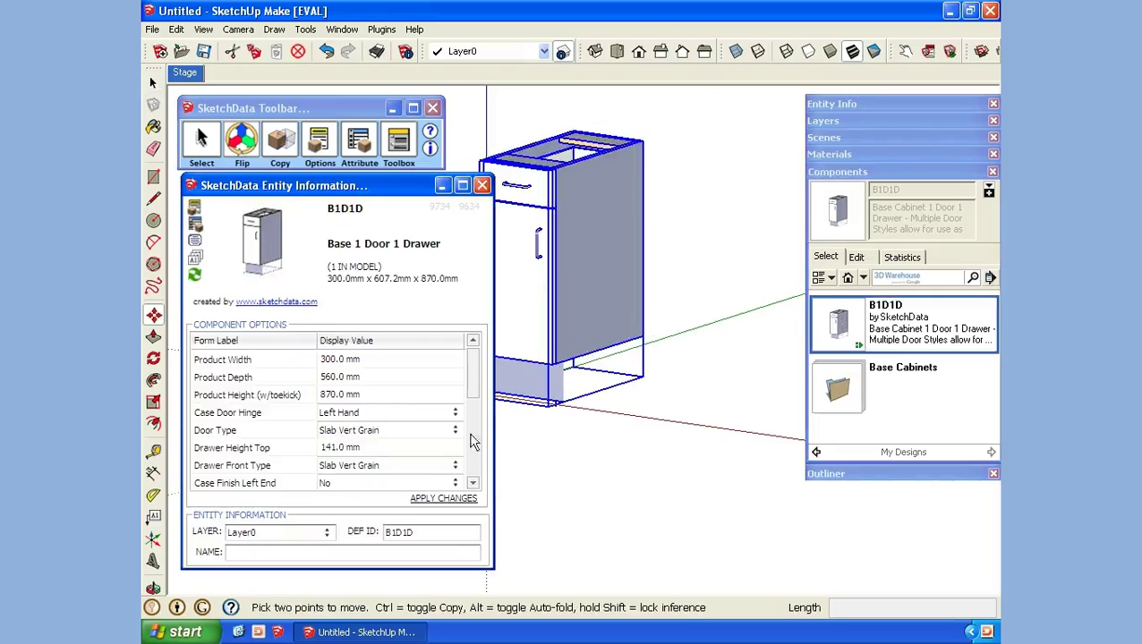
left_click(482, 186)
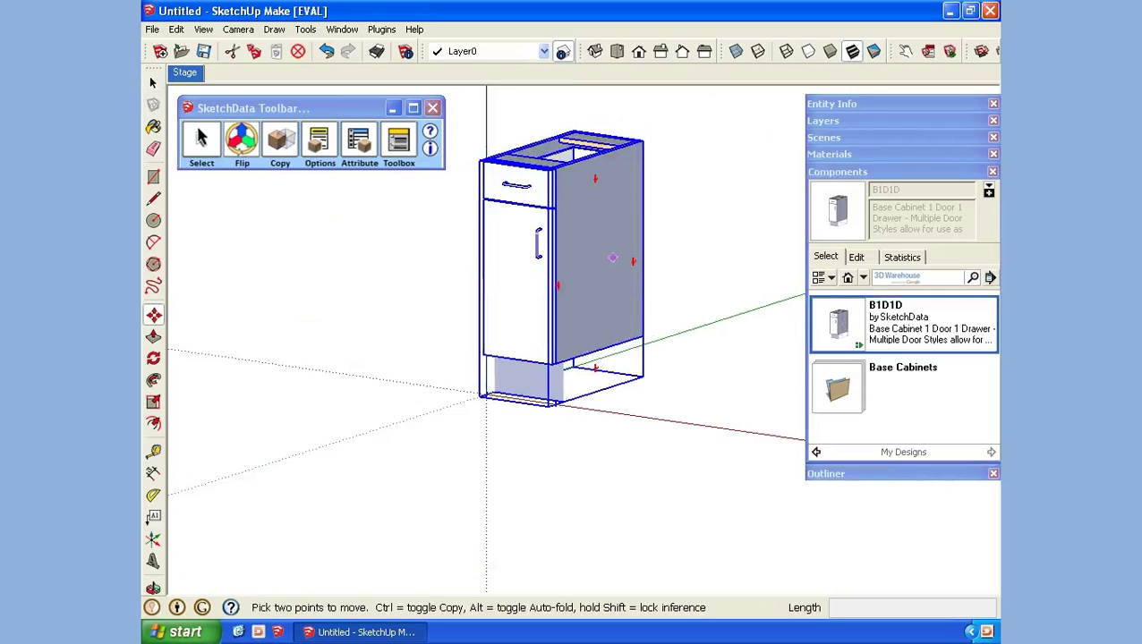
Step: Add My Designs to favorites, verify it in the collection list, and return to it
left_click(862, 278)
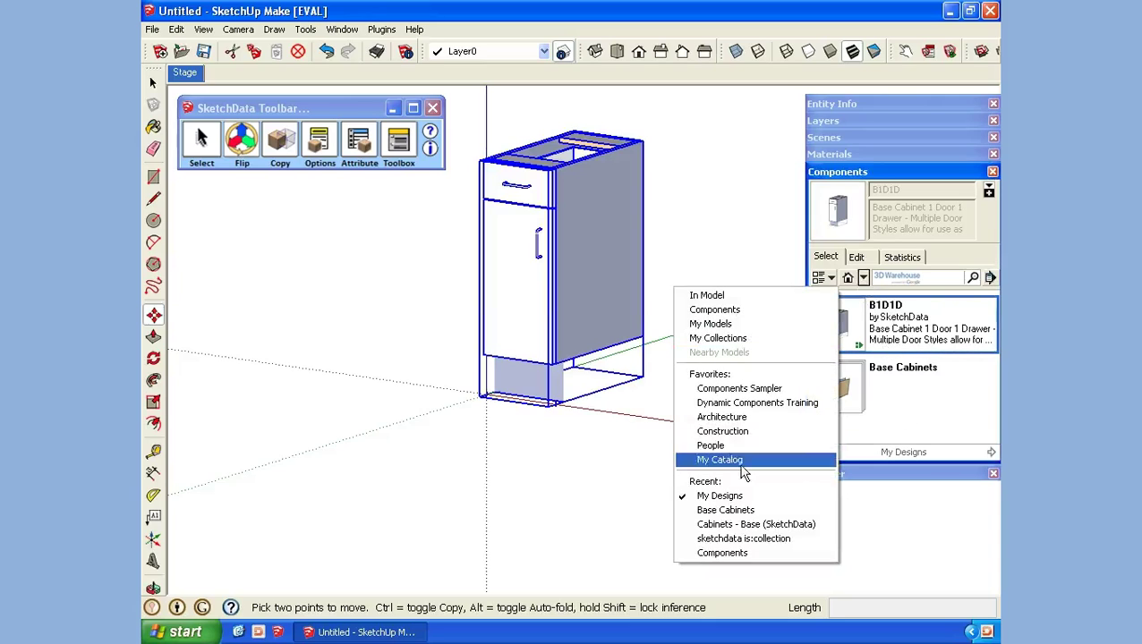
left_click(990, 278)
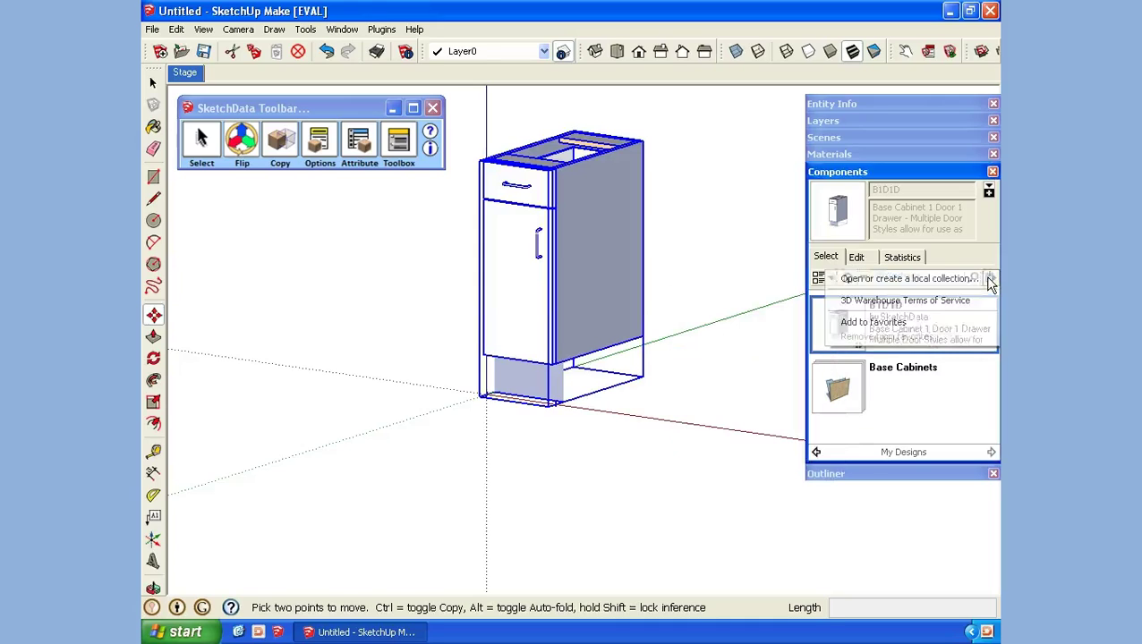
left_click(920, 320)
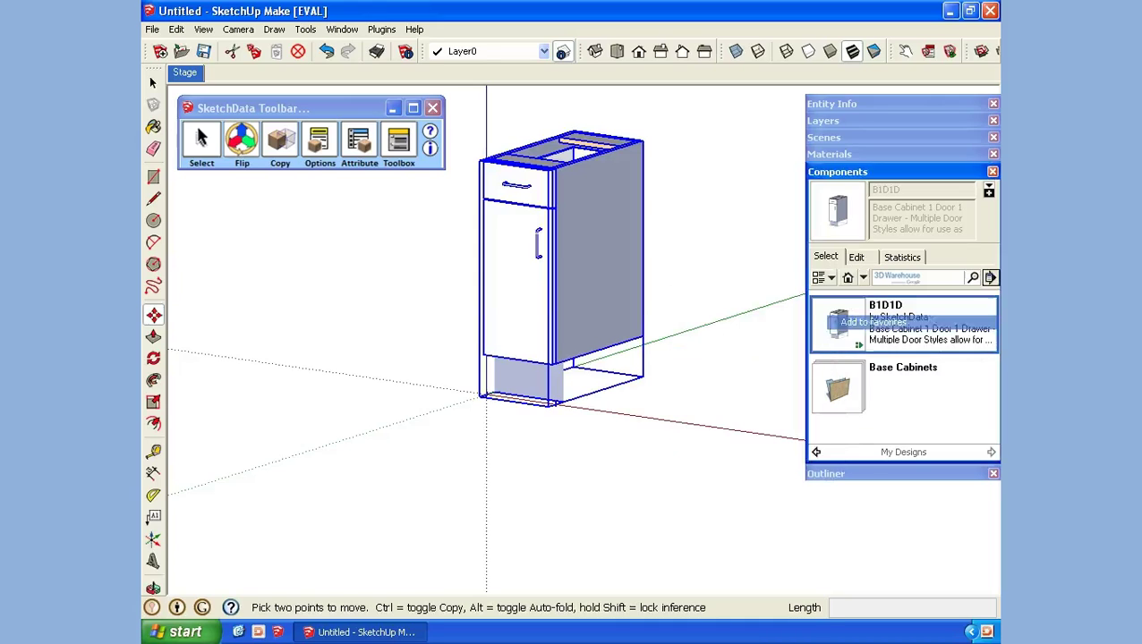
left_click(862, 277)
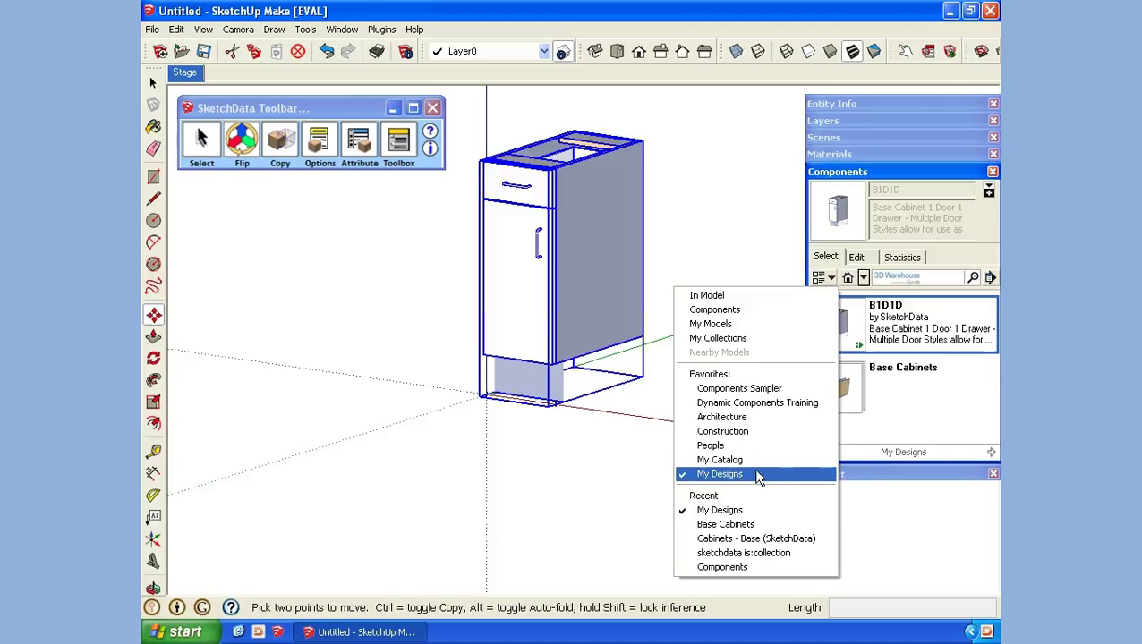
left_click(757, 389)
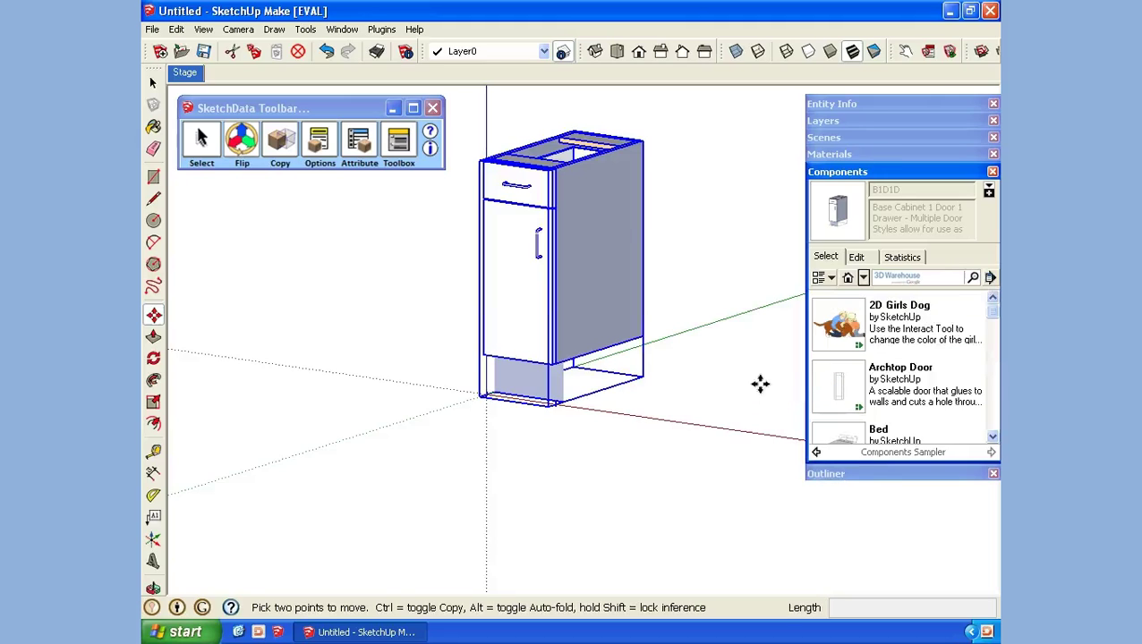
left_click(863, 277)
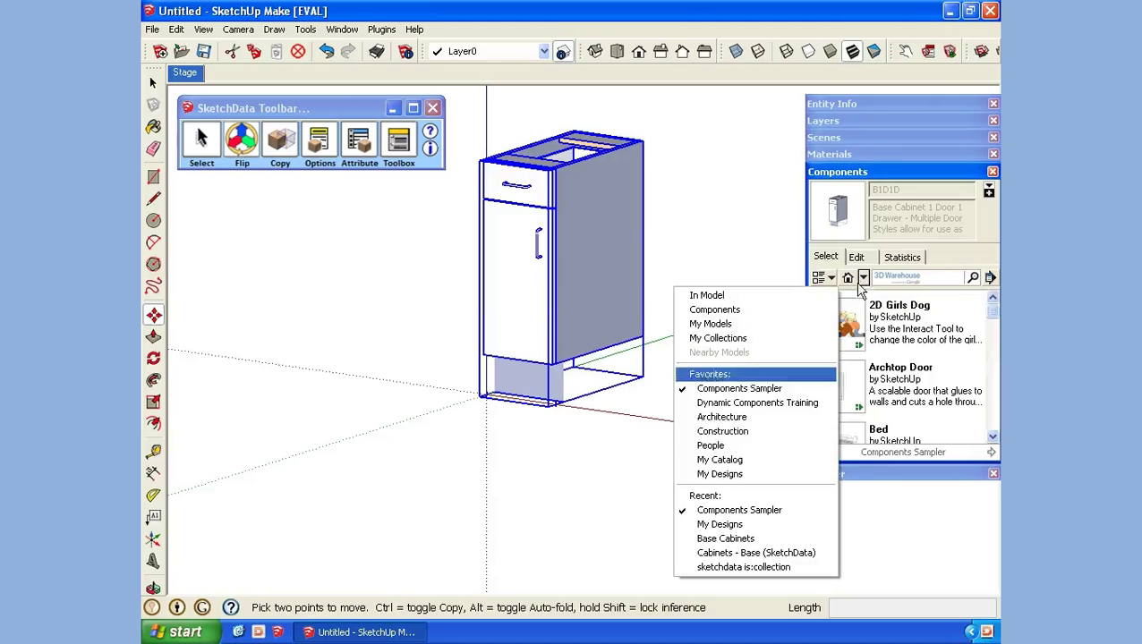
left_click(727, 475)
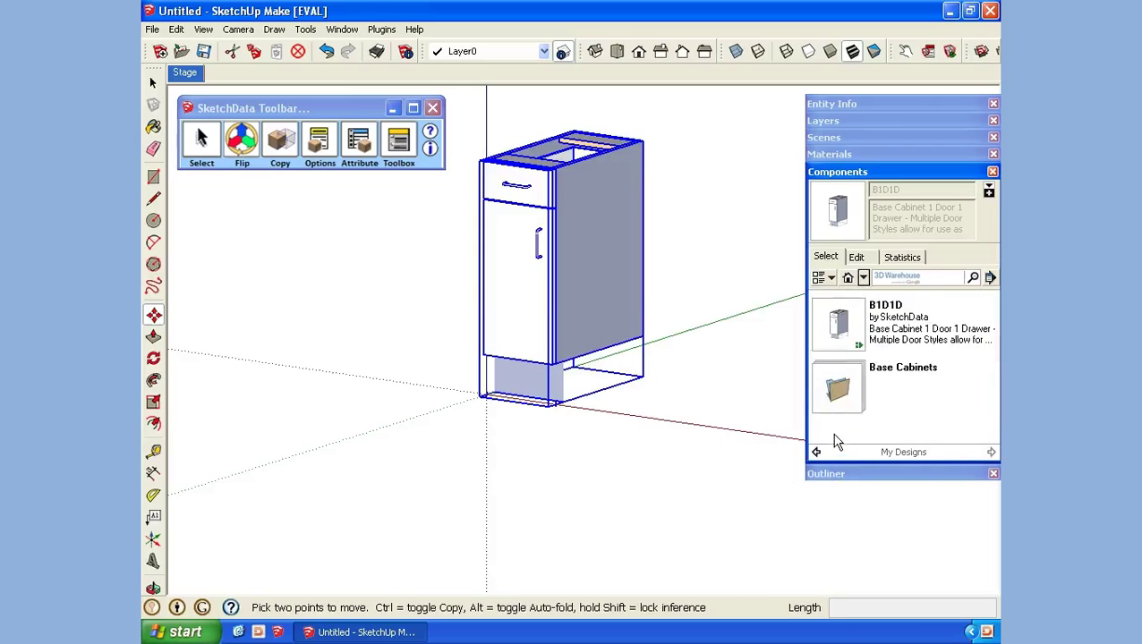
Step: From the Base Cabinets folder, place a second B1D1D cabinet beside the first
double_click(838, 389)
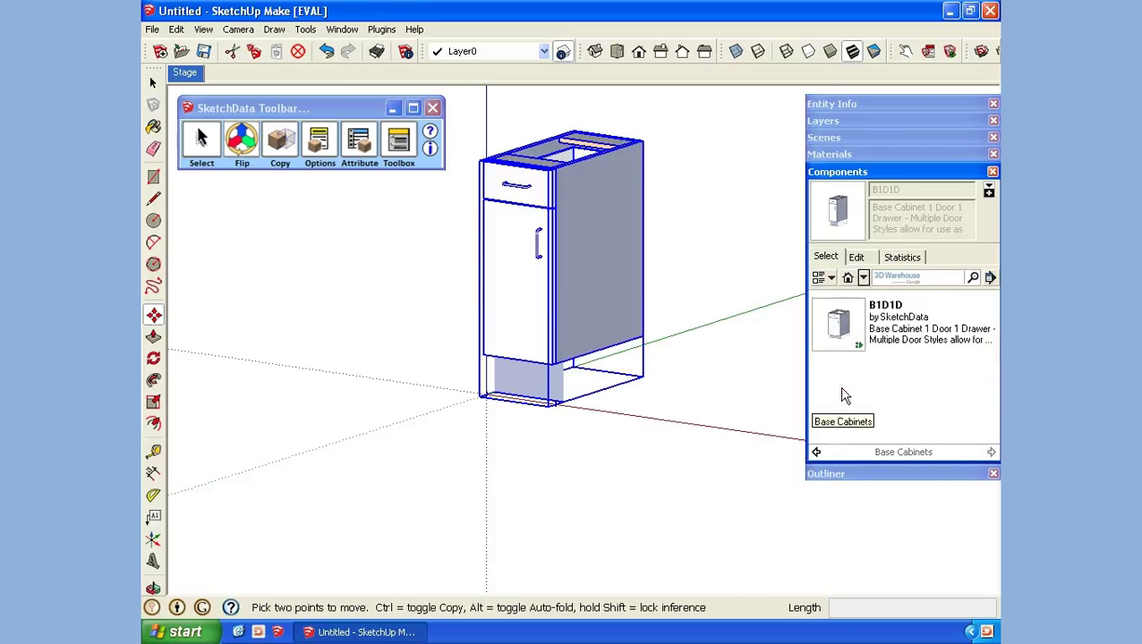
left_click(849, 333)
left_click(552, 404)
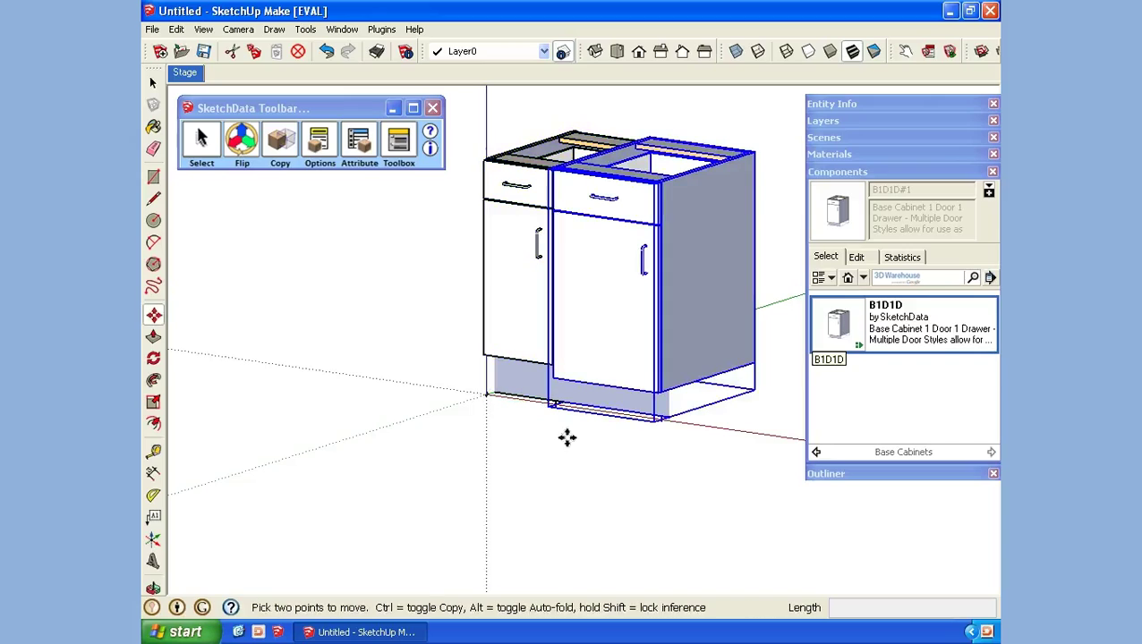